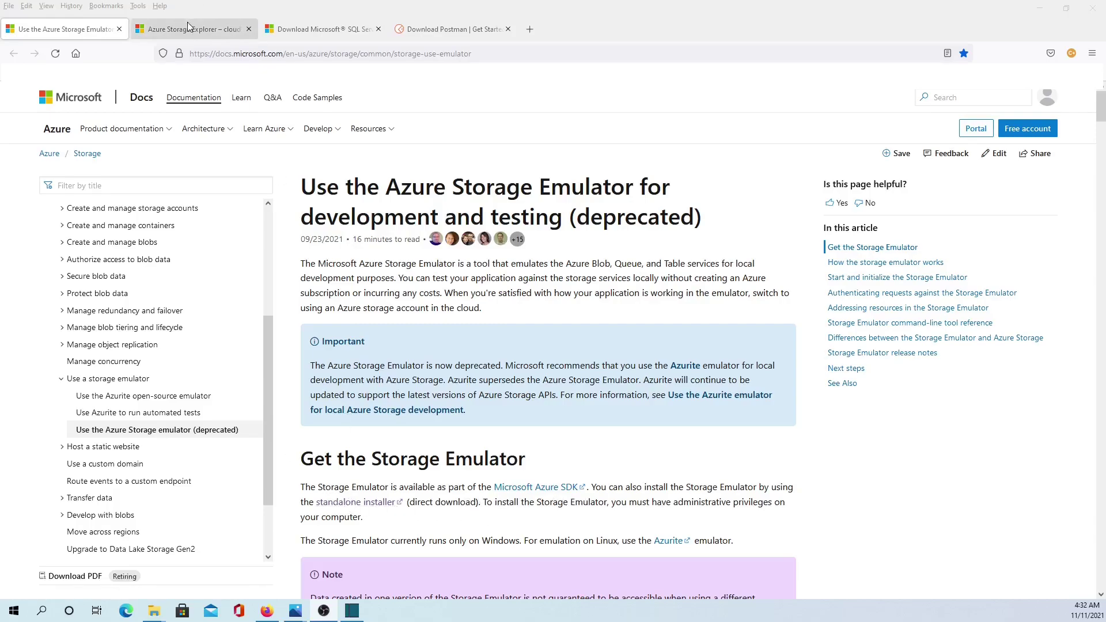
- Look over the SQL Server Express, Azure Storage Explorer and Postman download pages in turn
left_click(297, 26)
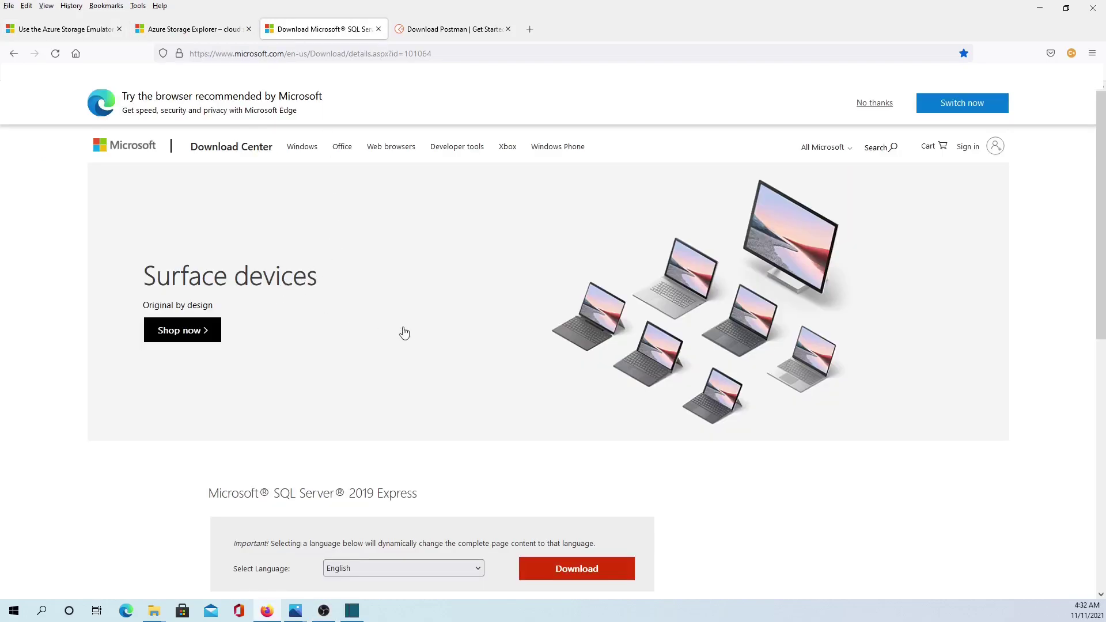
scroll(403, 331, "down", 3)
scroll(341, 382, "down", 3)
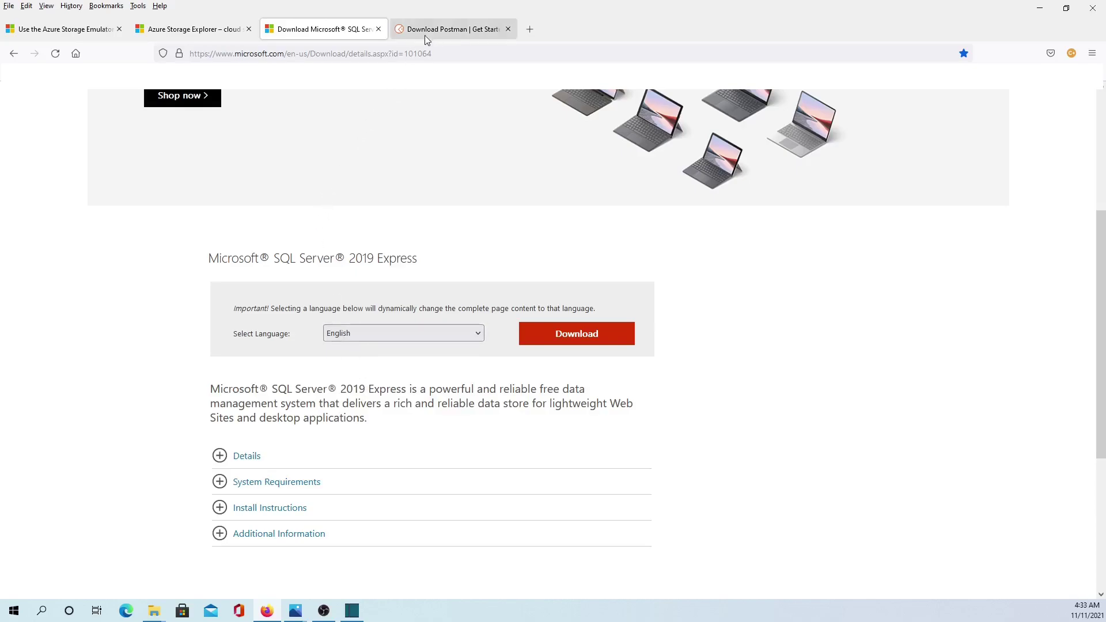
left_click(205, 29)
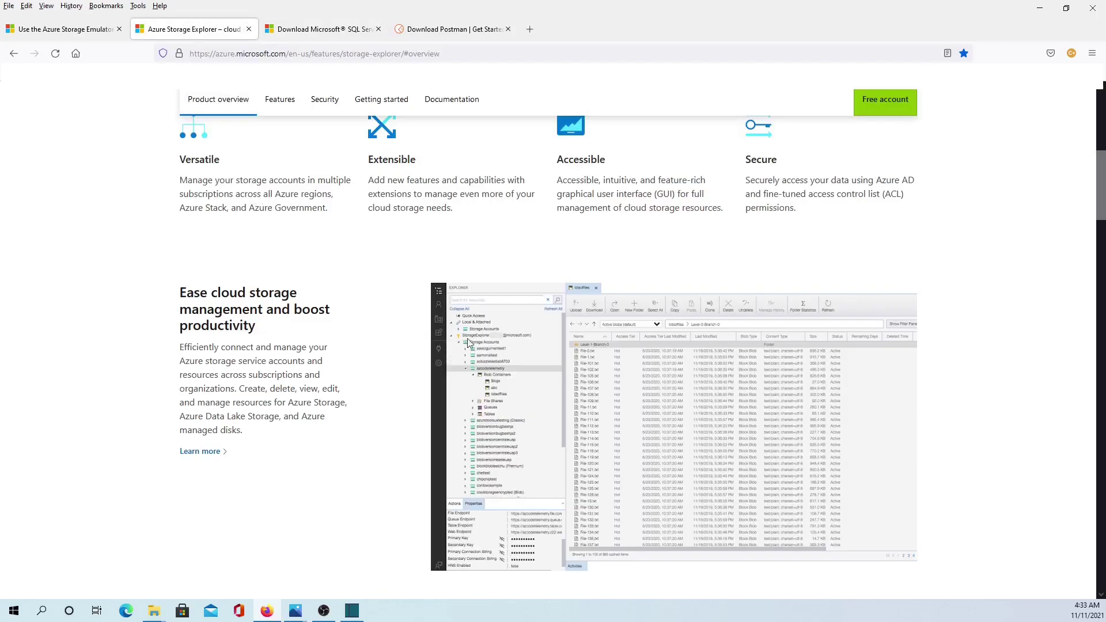
scroll(487, 349, "up", 5)
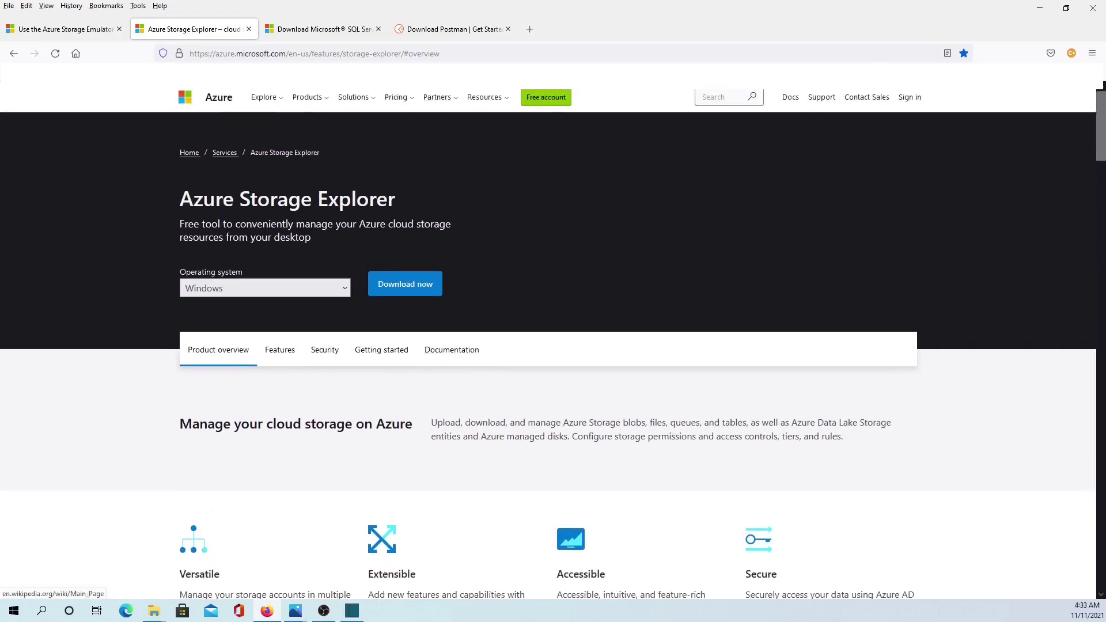
left_click(436, 30)
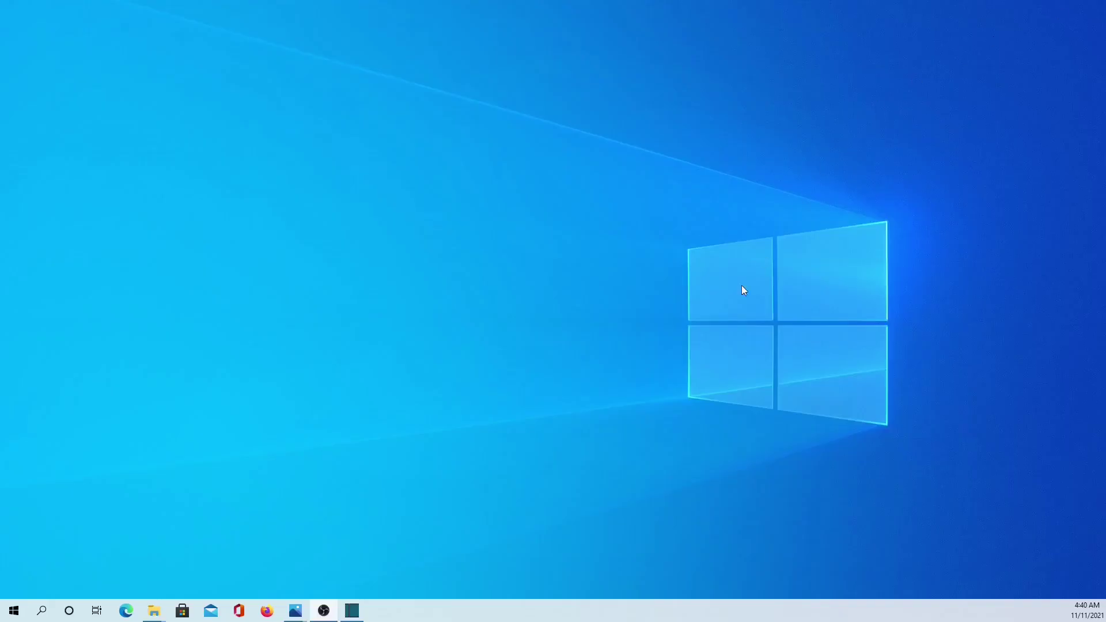
- Launch Command Prompt from Start search and centre it to run the storage emulator start and help commands
left_click(42, 610)
left_click(75, 246)
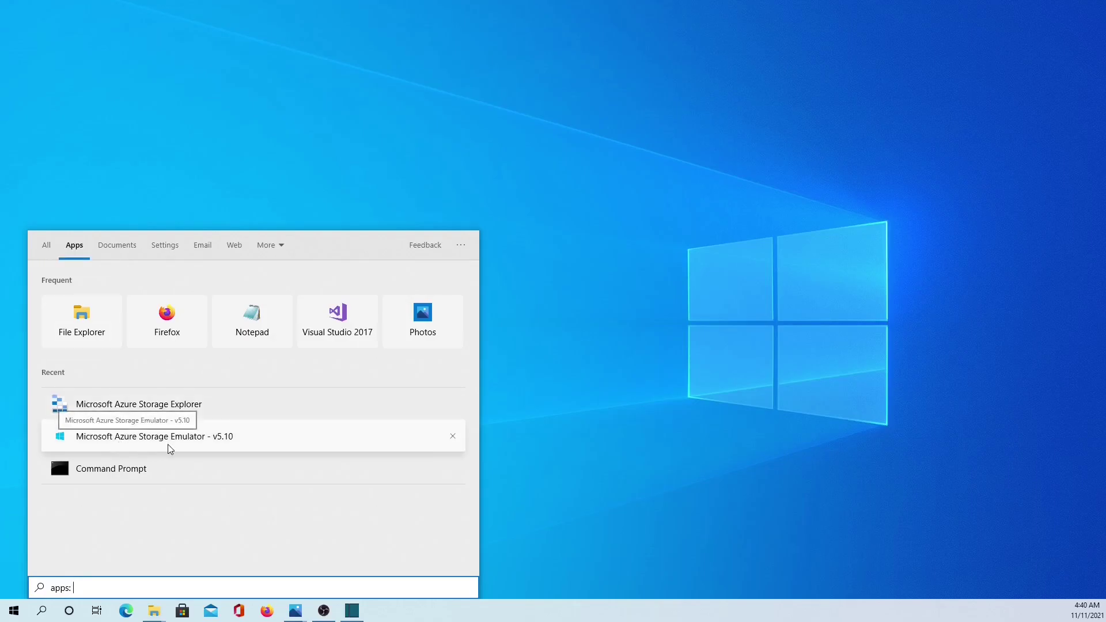
left_click(219, 438)
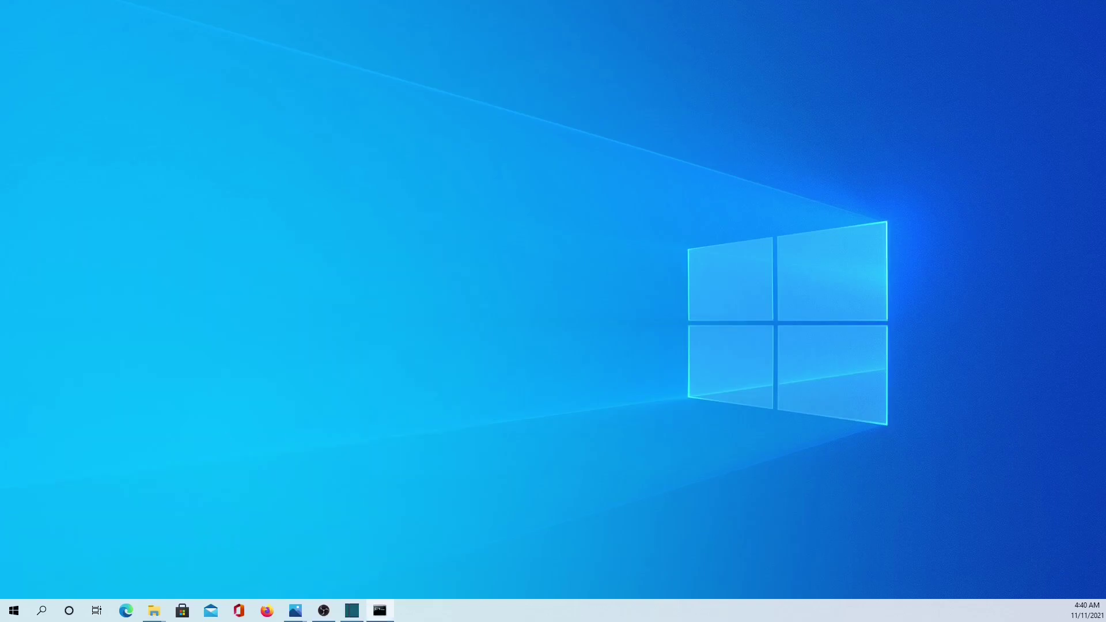
left_click_drag(1037, 110, 407, 141)
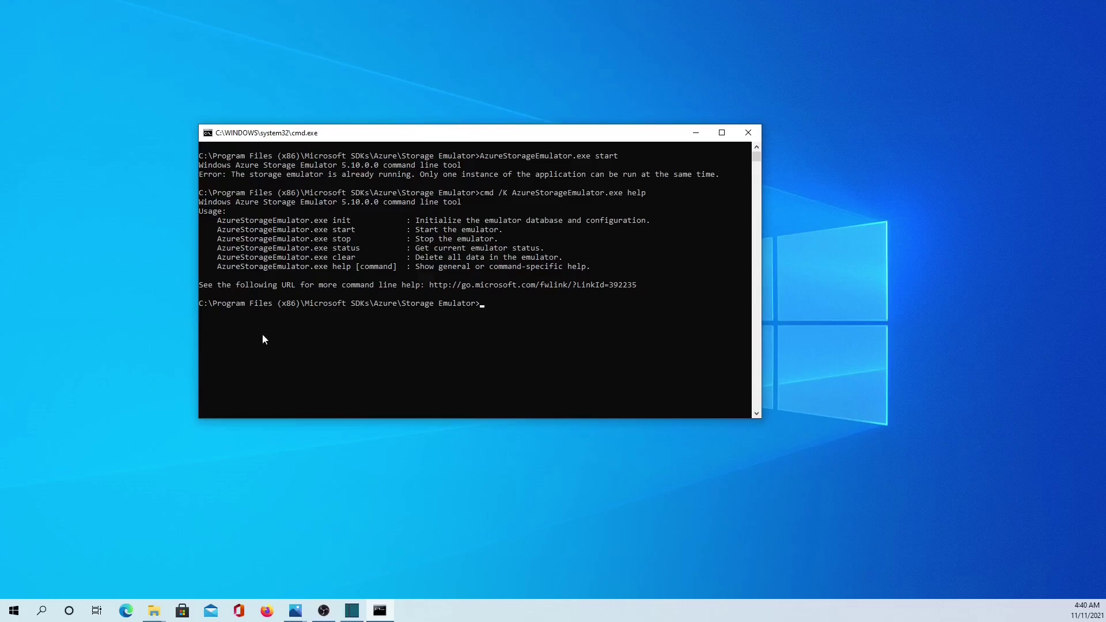
- Launch Microsoft Azure Storage Explorer from Start search and dismiss the initial wizard
left_click(40, 612)
type("apps:")
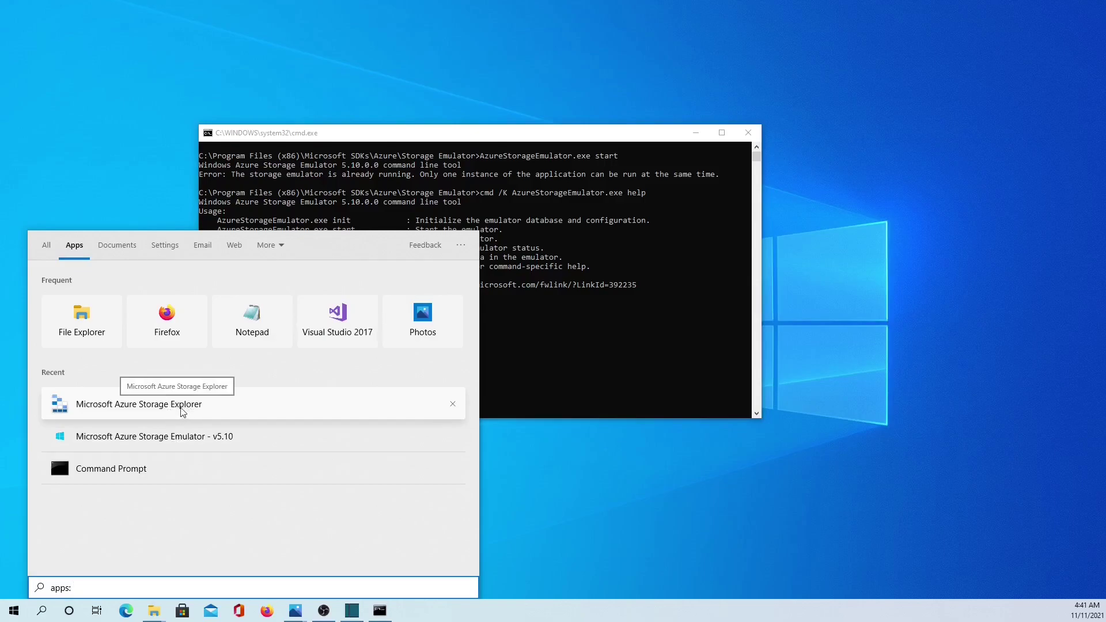
left_click(185, 411)
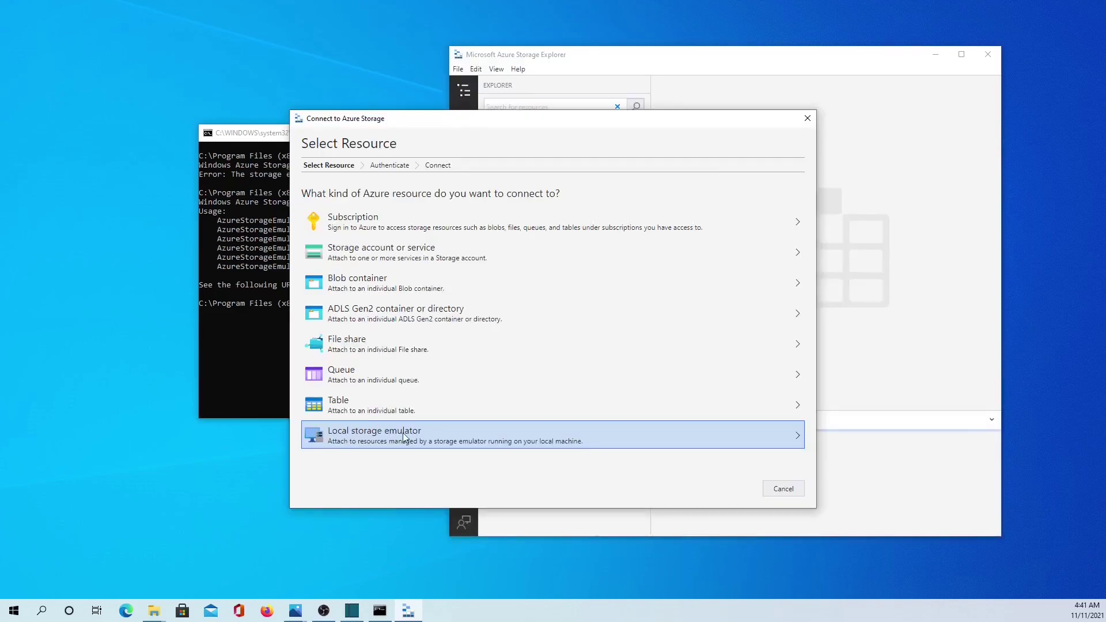
left_click(807, 118)
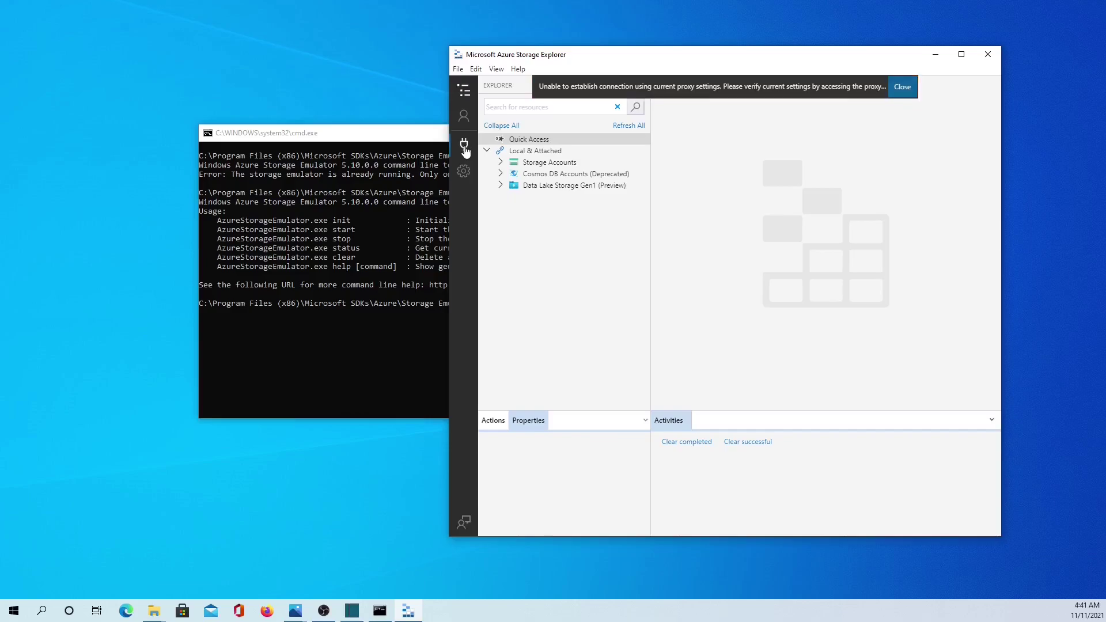
- Connect to the local storage emulator with default settings, adding it as local-1
left_click(465, 146)
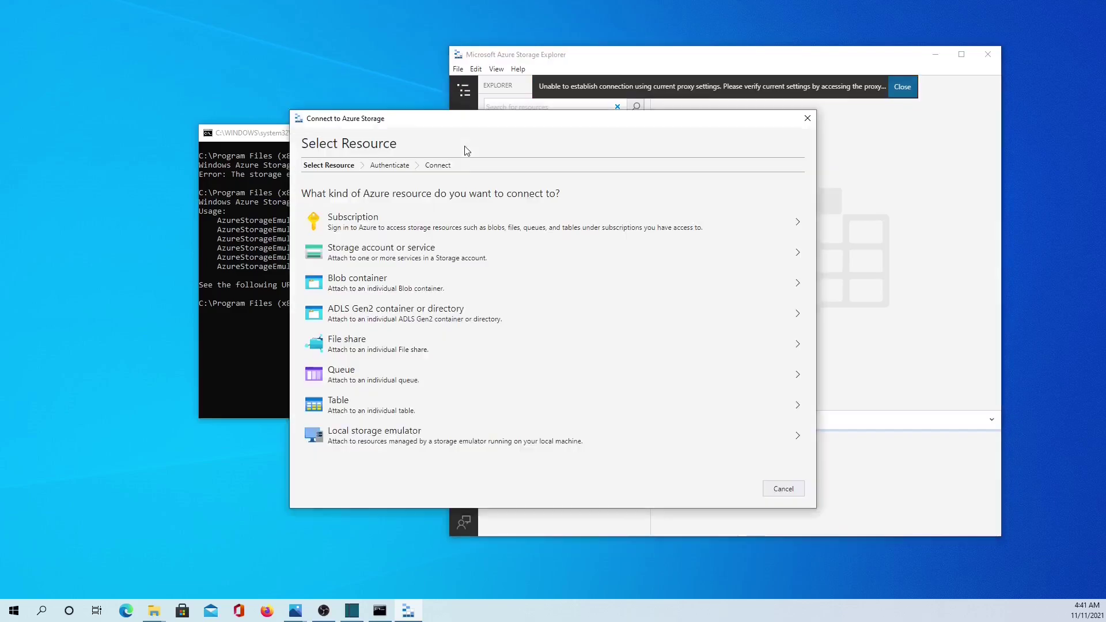
left_click(392, 436)
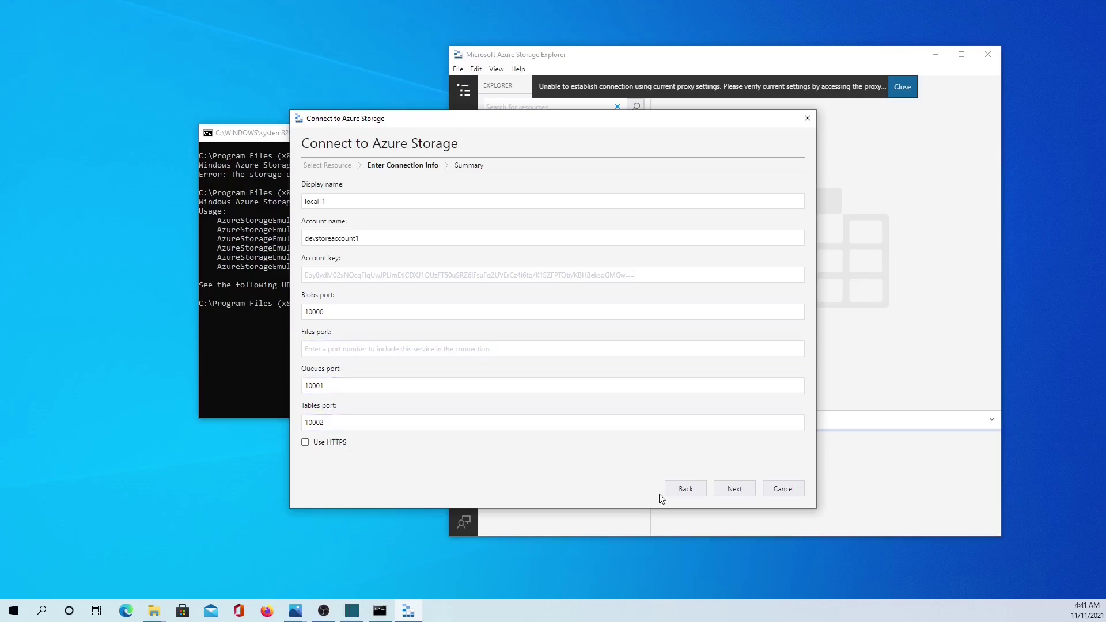
left_click(739, 492)
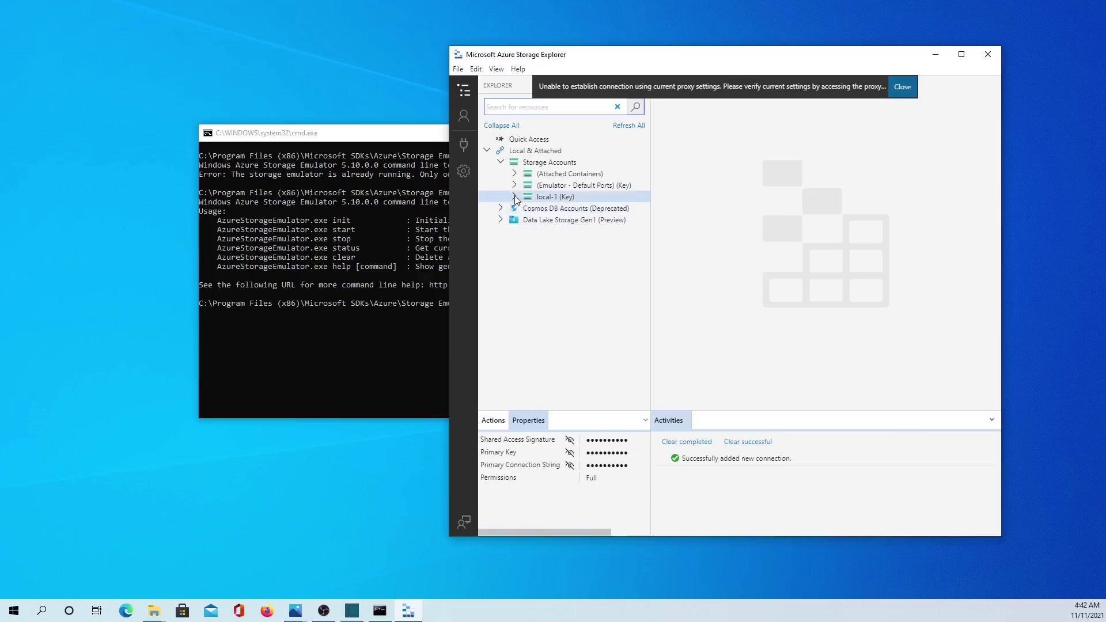
- Create a blob container named blob123 under the local-1 account's Blob Containers
left_click(515, 195)
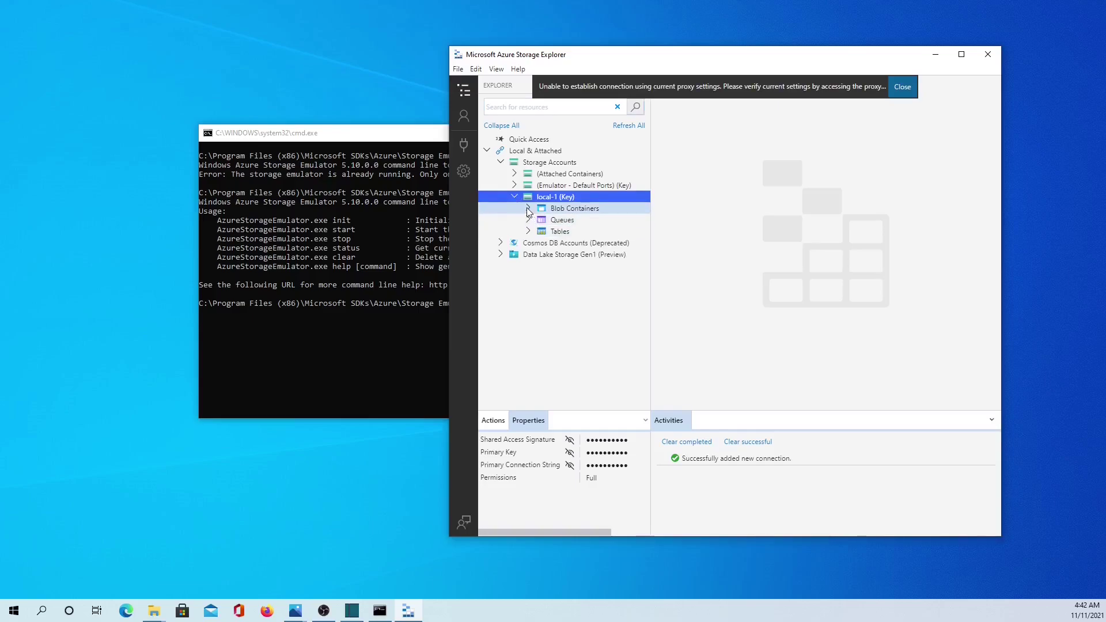
left_click(527, 208)
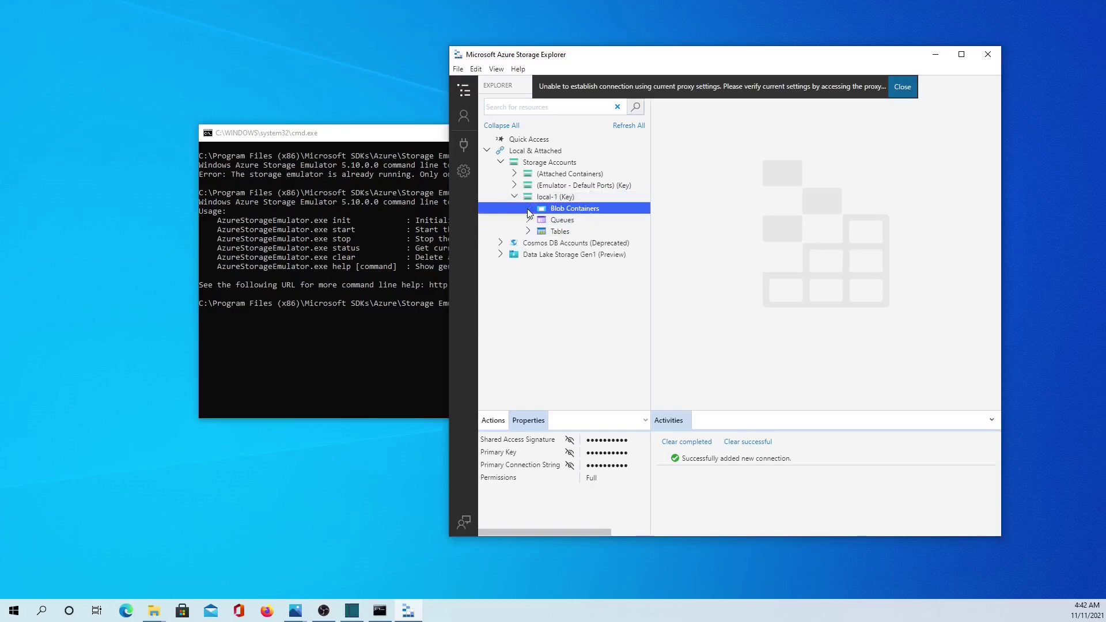
right_click(585, 210)
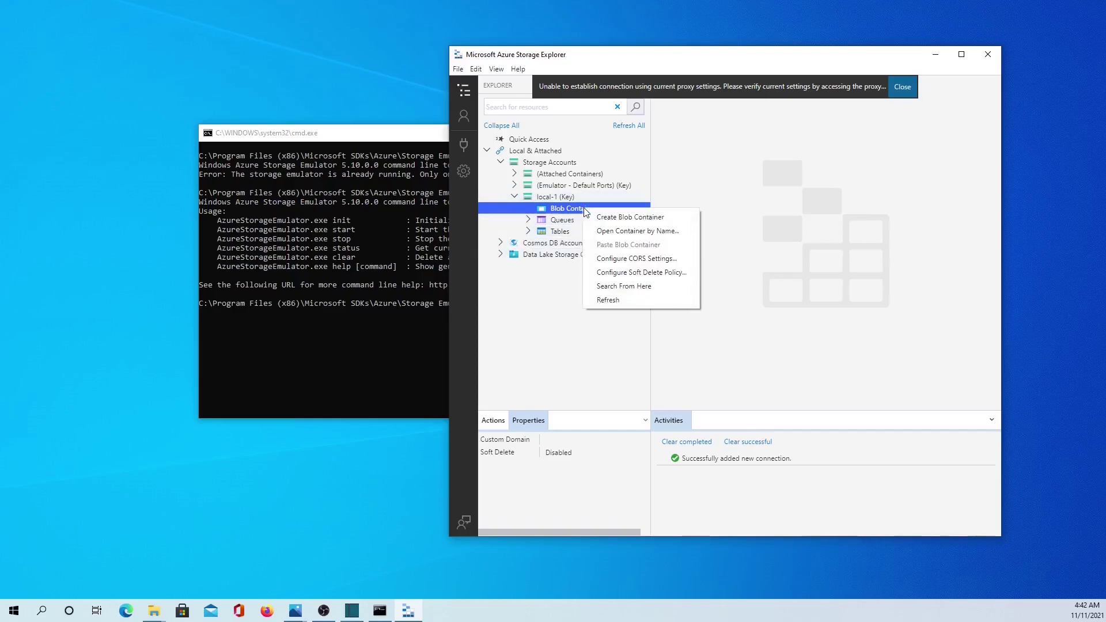
left_click(615, 220)
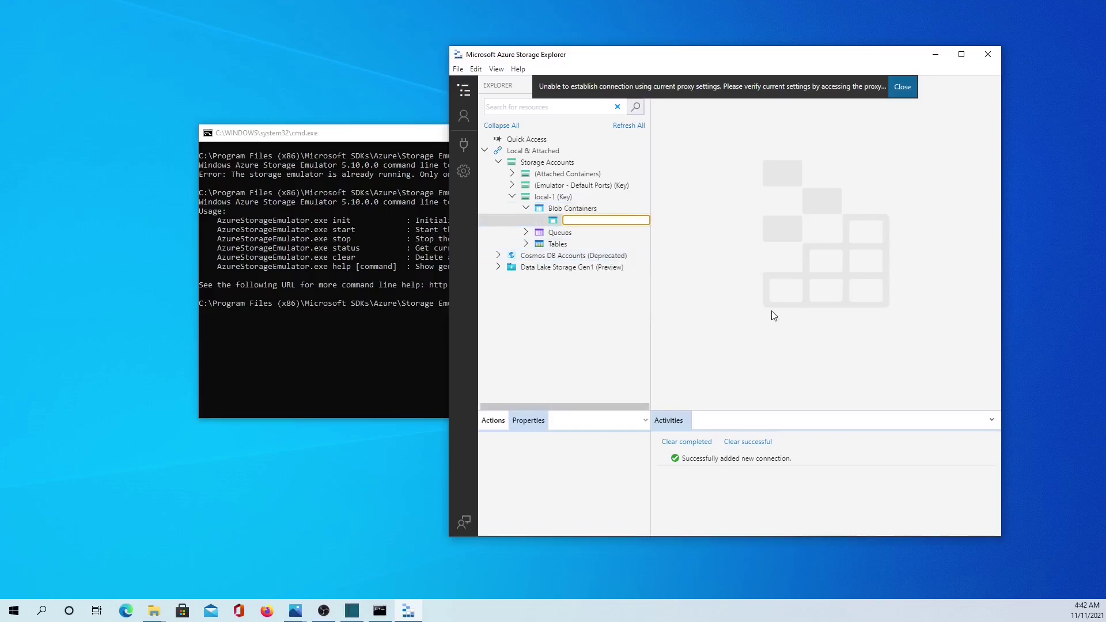
type("blob123")
key("Return")
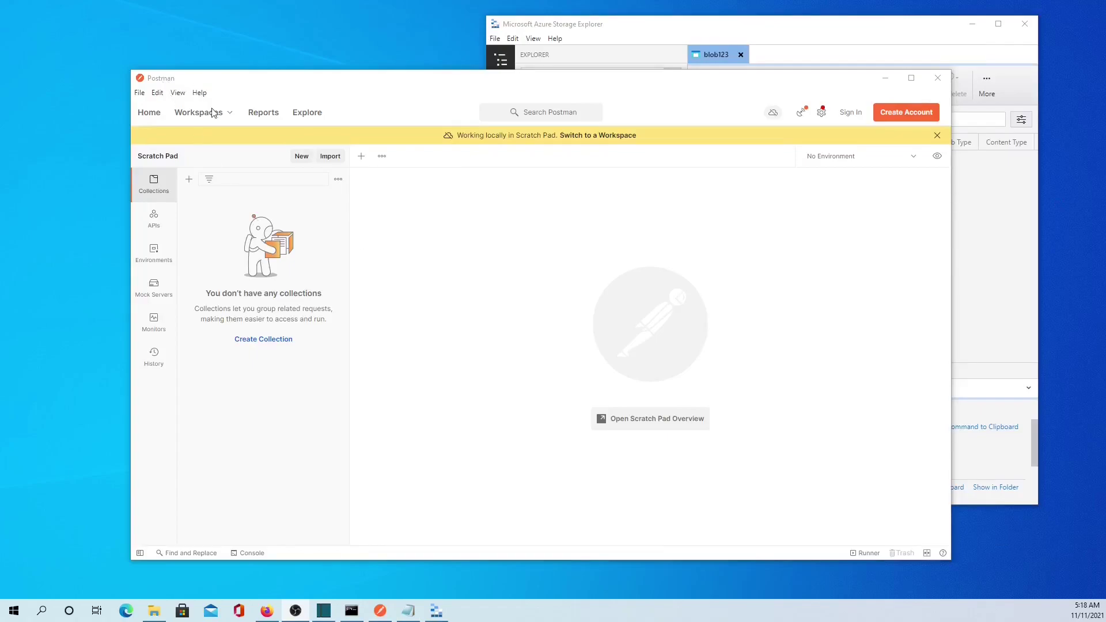
- Start a blank untitled request in Postman, then bring Storage Explorer forward
left_click(362, 156)
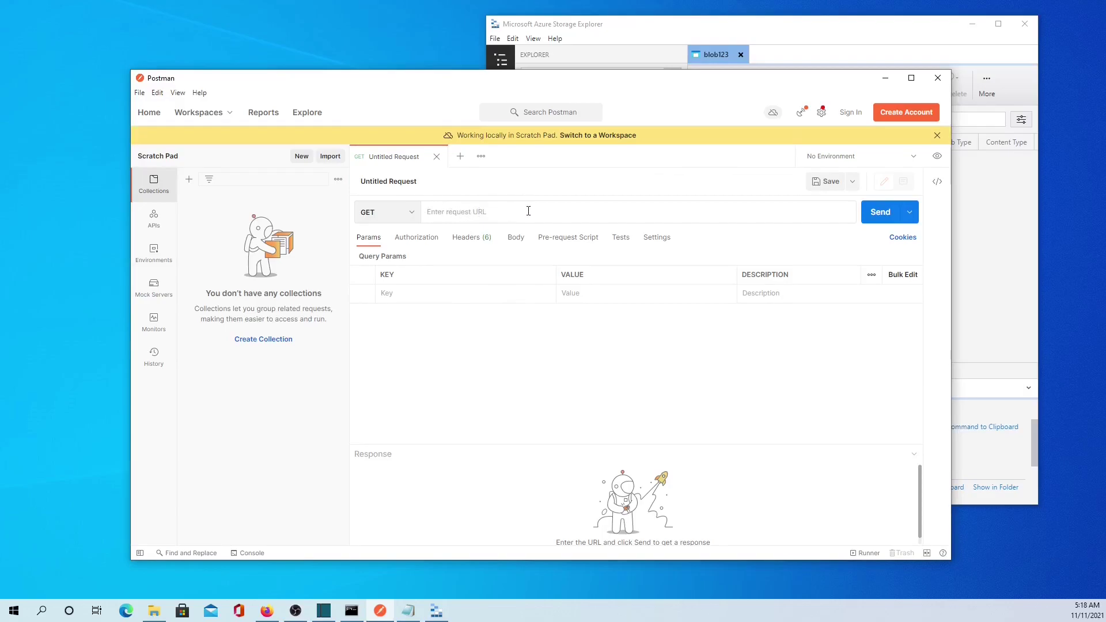
left_click(804, 31)
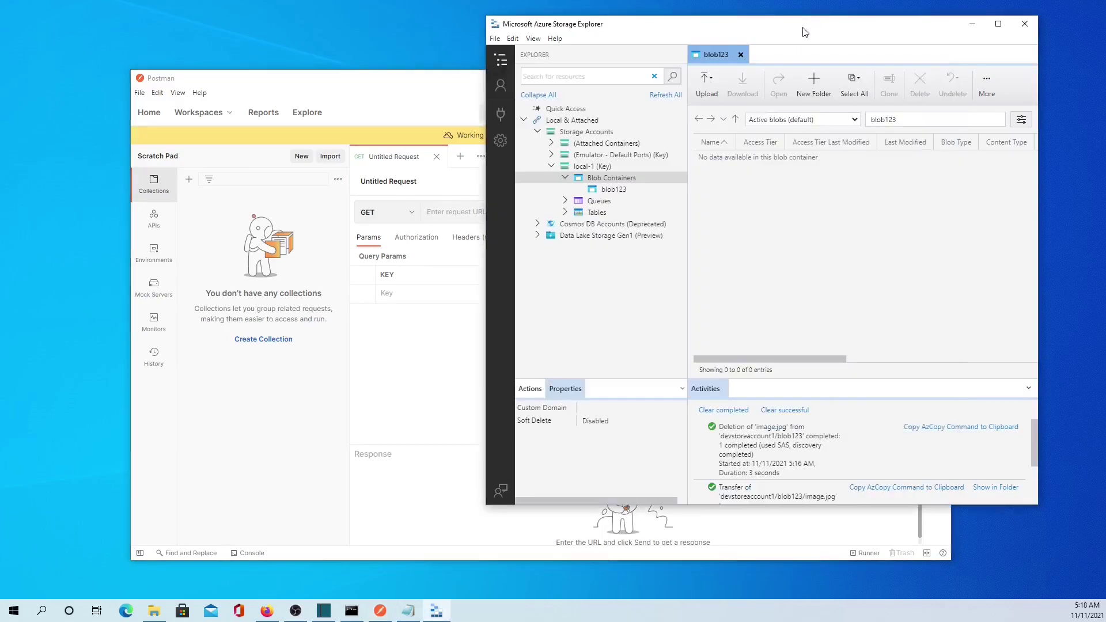
- Generate a shared access signature for blob123 with Write permission and copy its URL
right_click(623, 191)
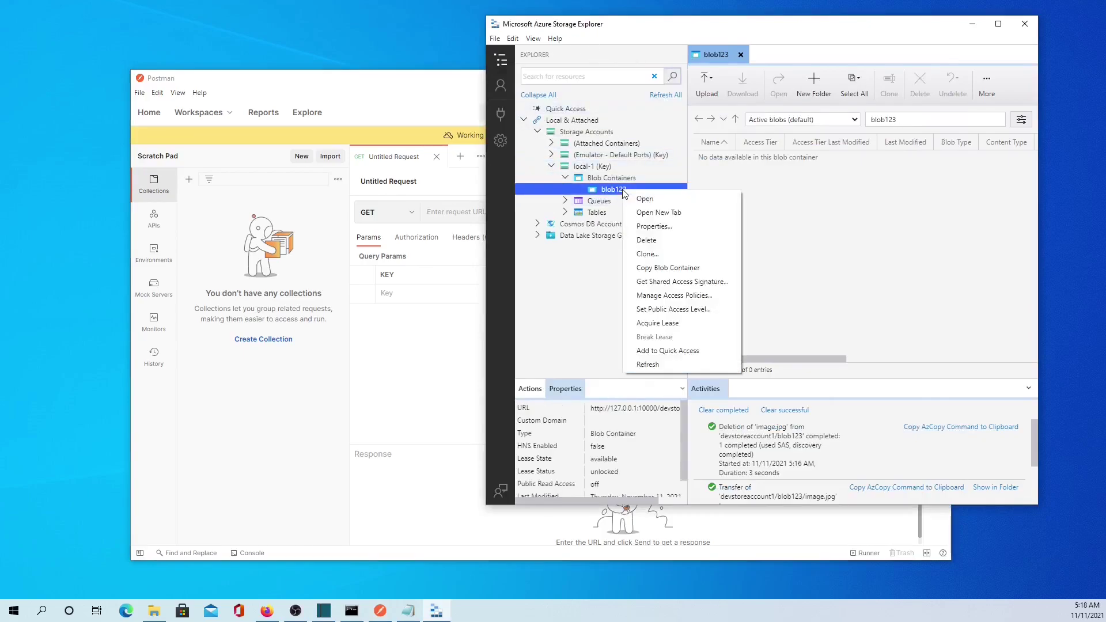
left_click(685, 285)
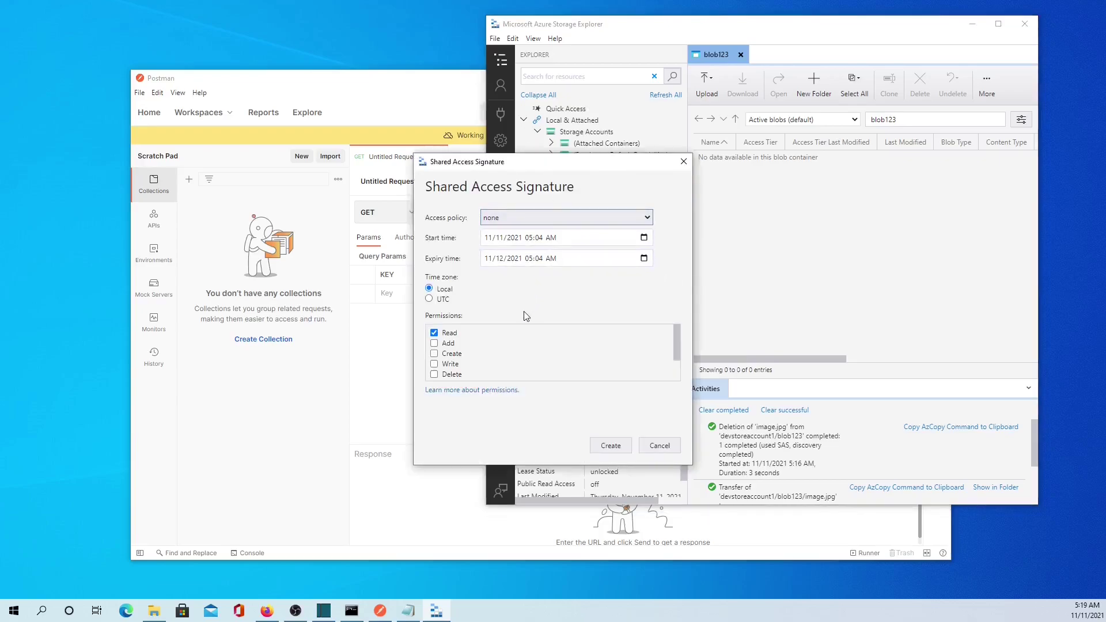
left_click(434, 363)
left_click(613, 446)
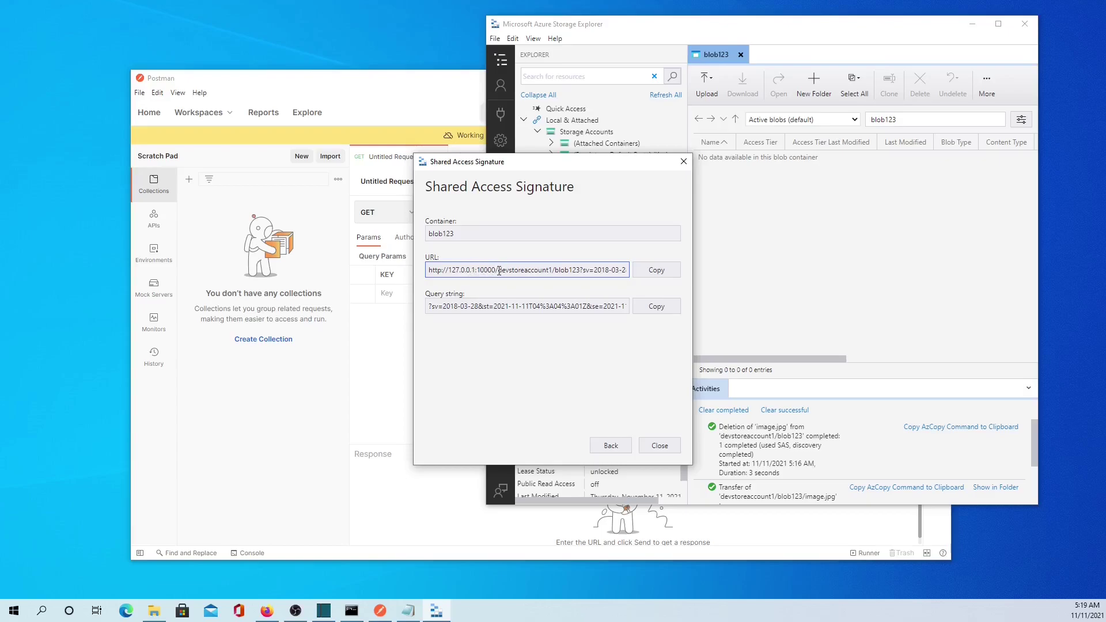
left_click(659, 270)
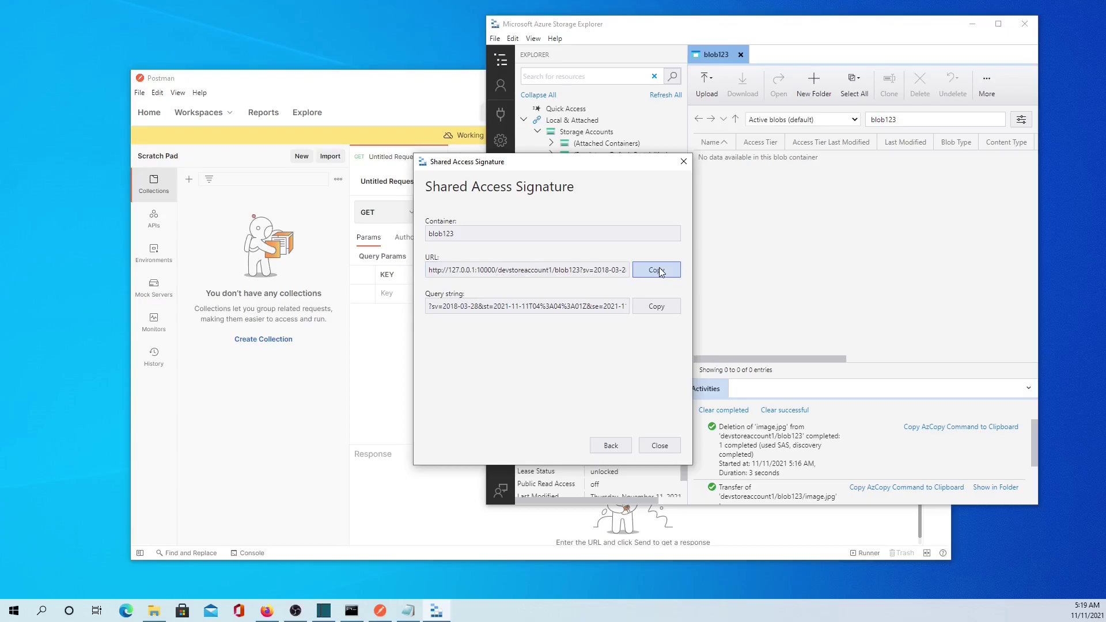
- Make a PUT request to the pasted blob123 SAS URL with /image.jpg appended
left_click(464, 78)
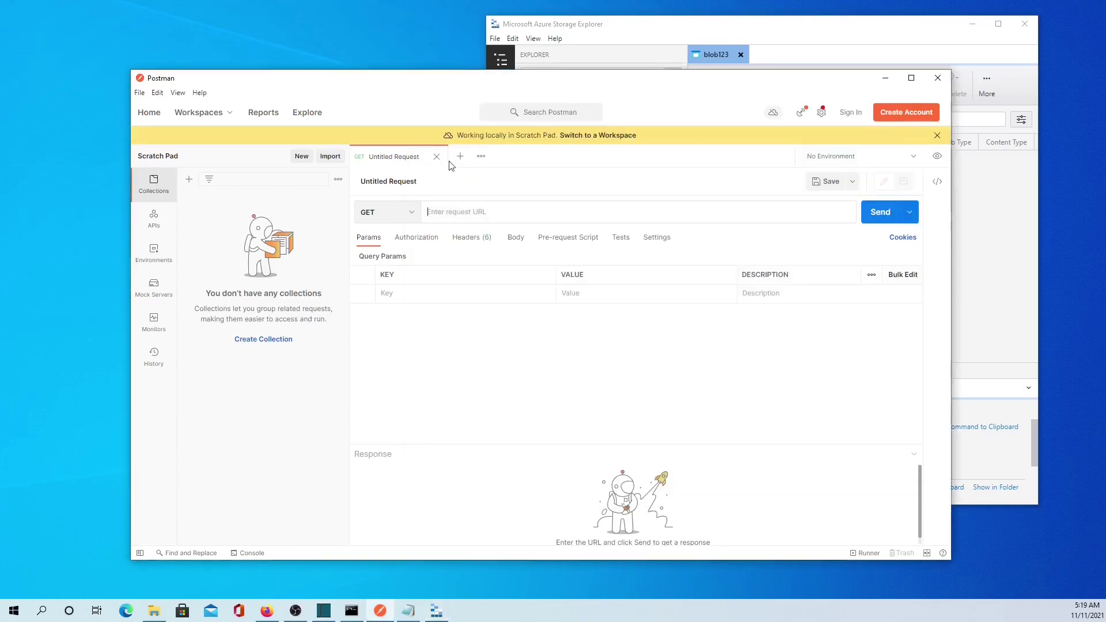
right_click(441, 211)
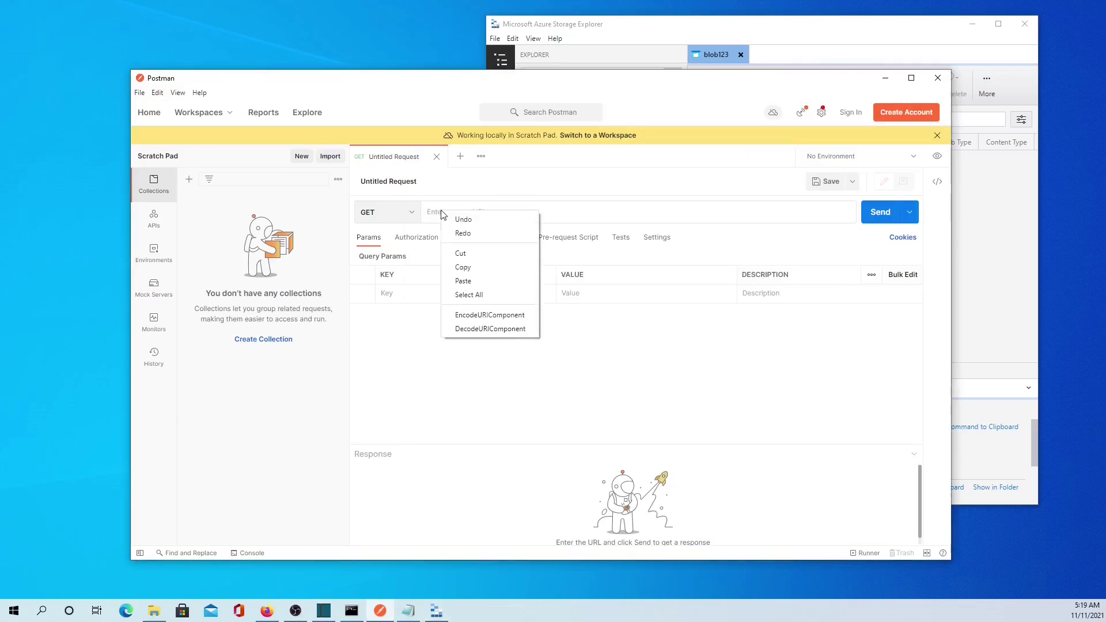
left_click(476, 281)
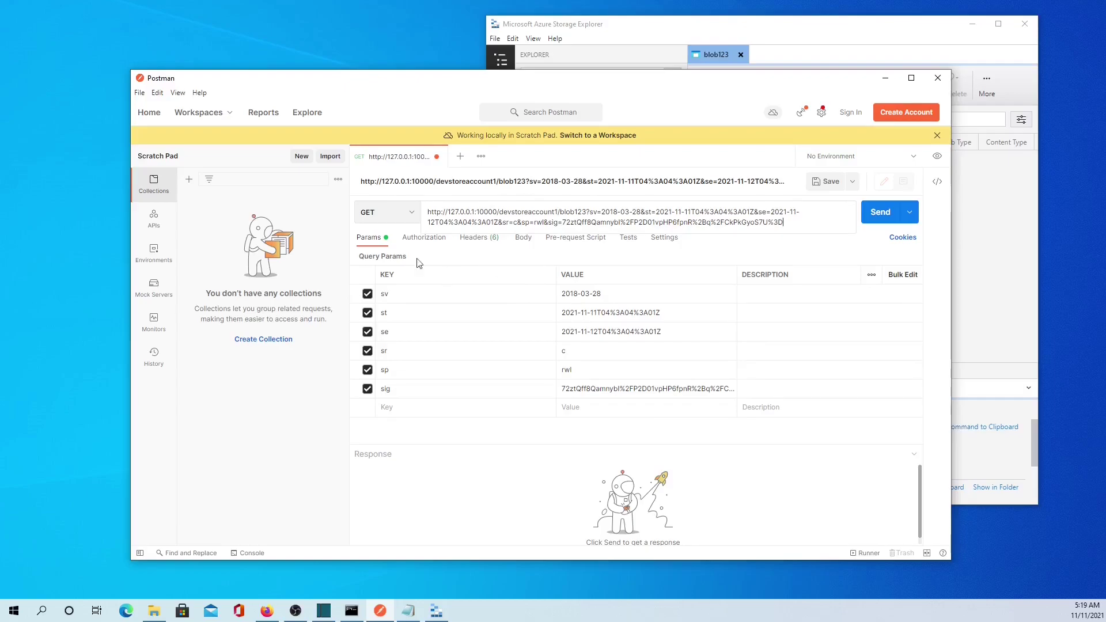
left_click(413, 215)
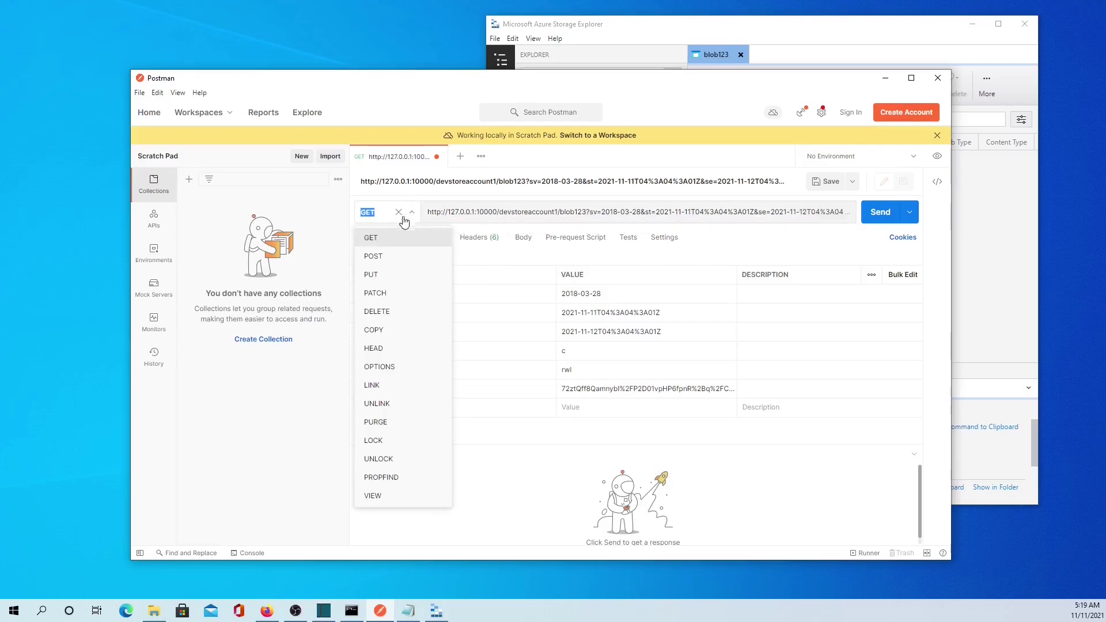
left_click(395, 274)
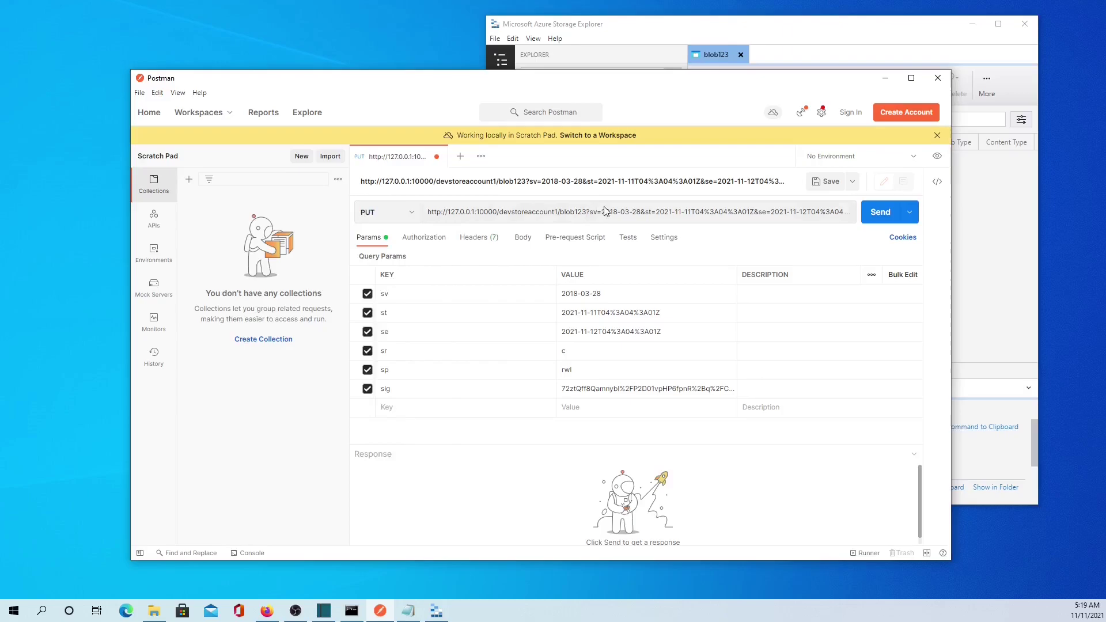
left_click(586, 211)
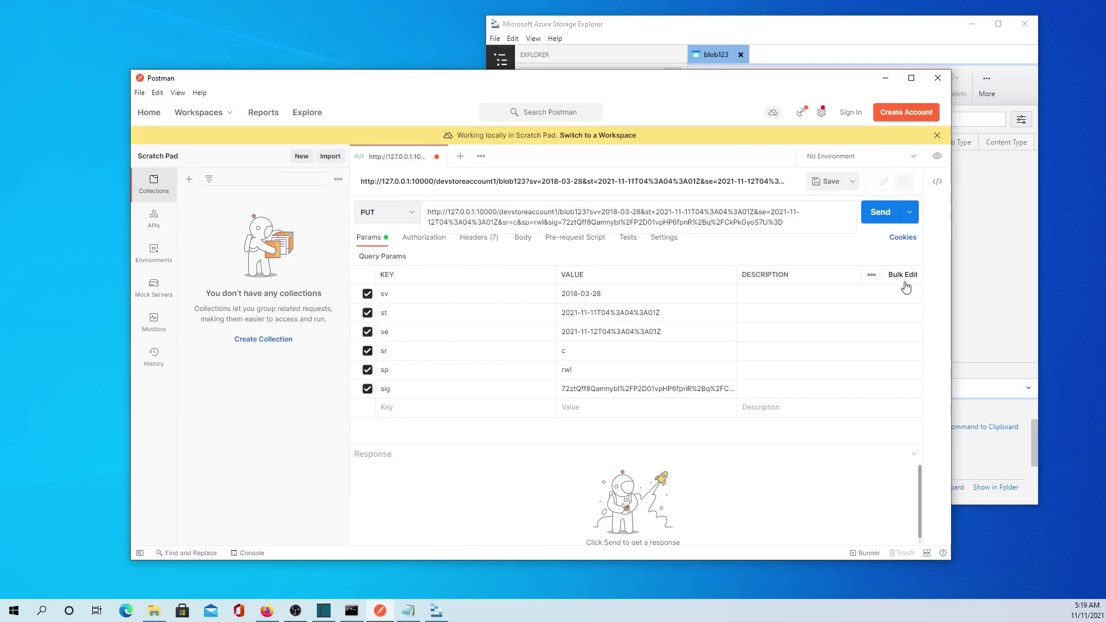
type("/")
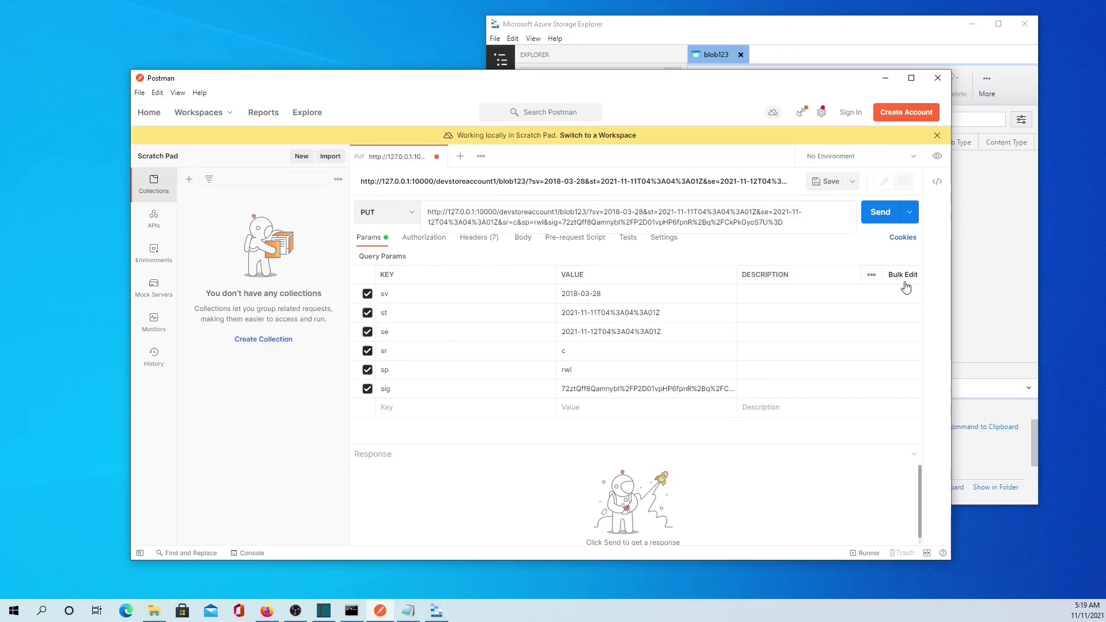
type("image")
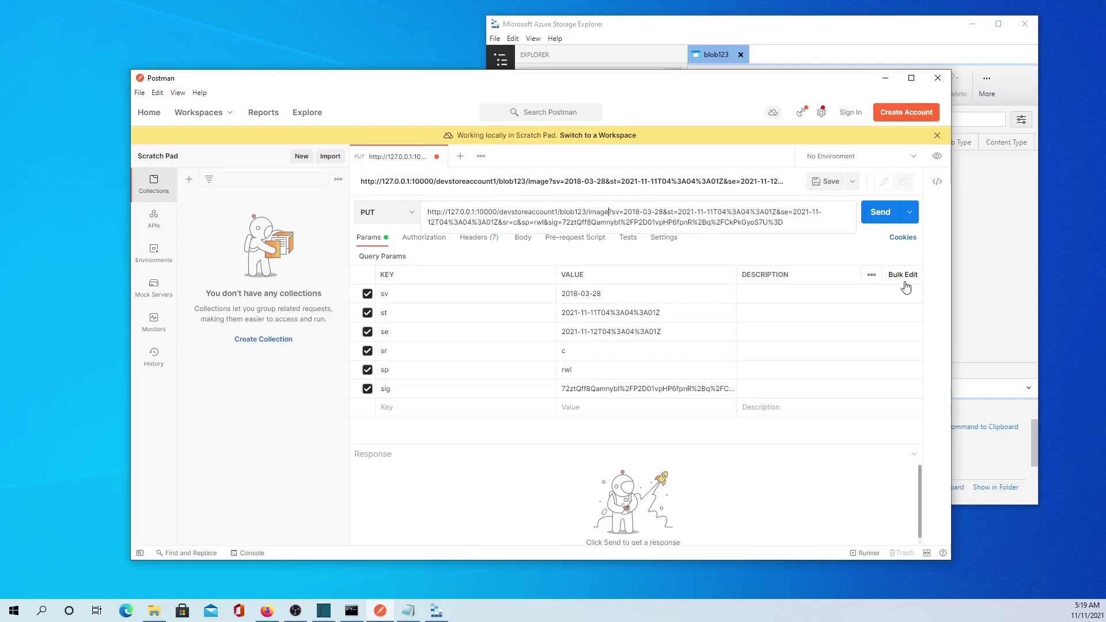
type(".")
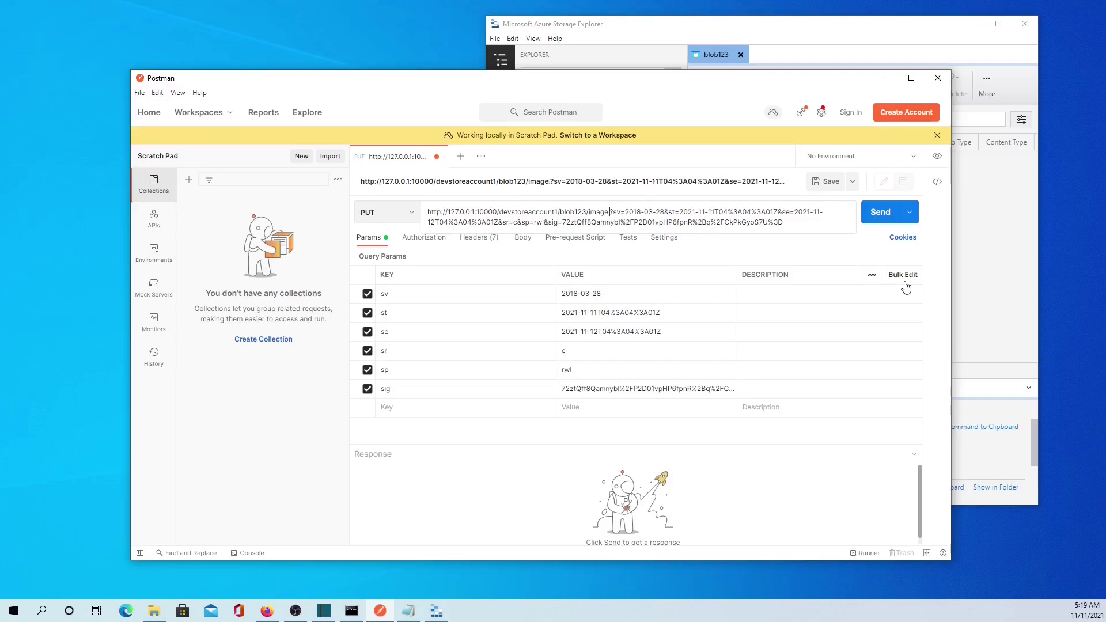
type("jpg")
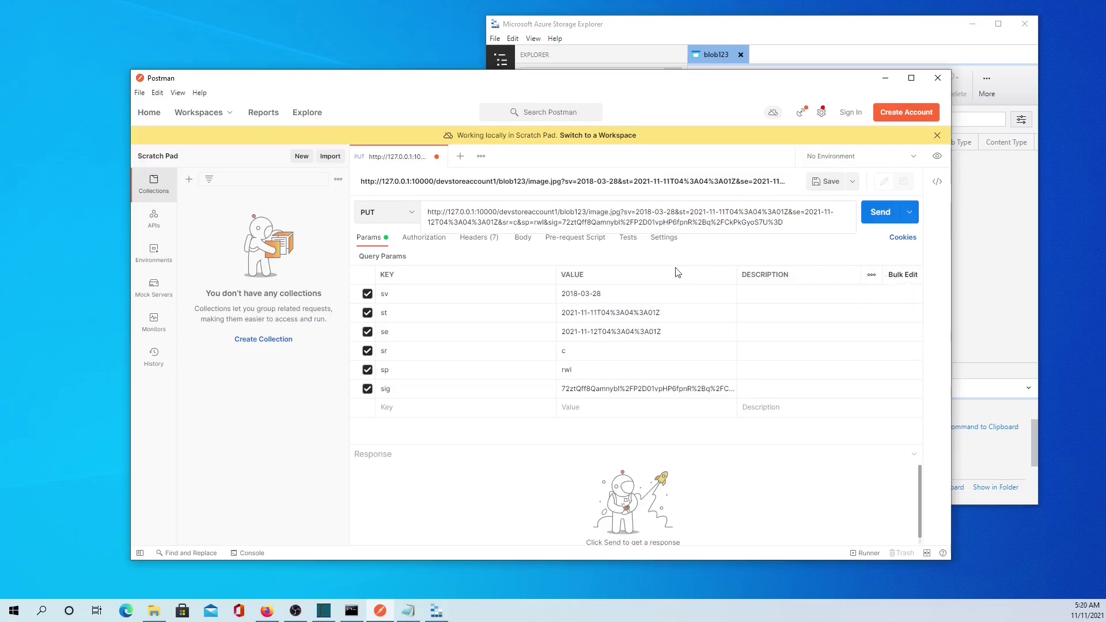
- Attach FTYPERG6.jpg as the request's binary body
left_click(523, 238)
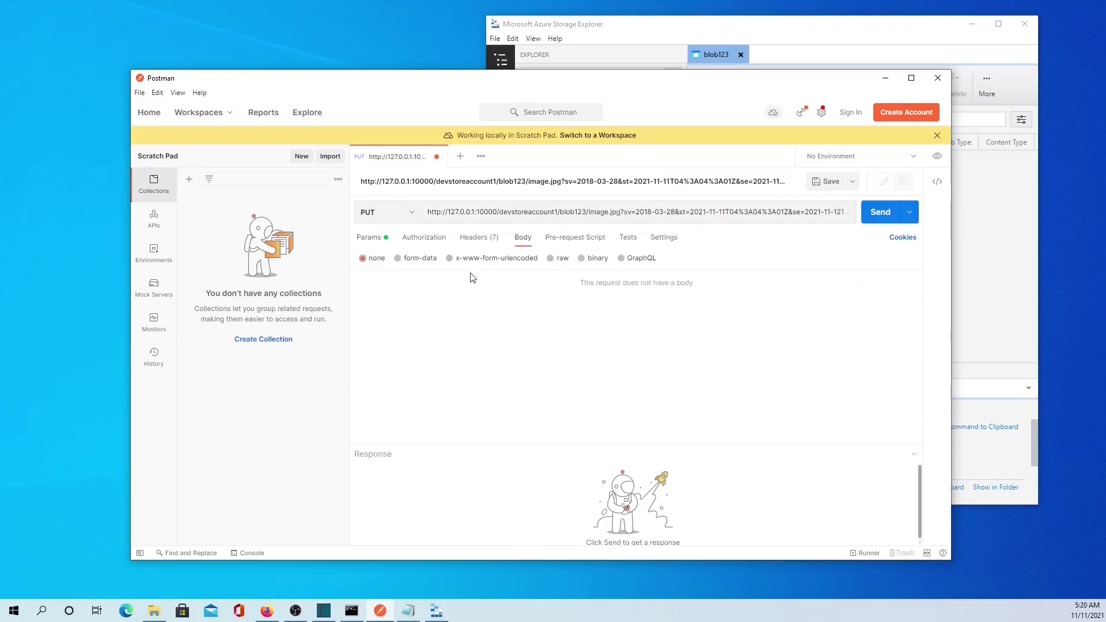
left_click(582, 258)
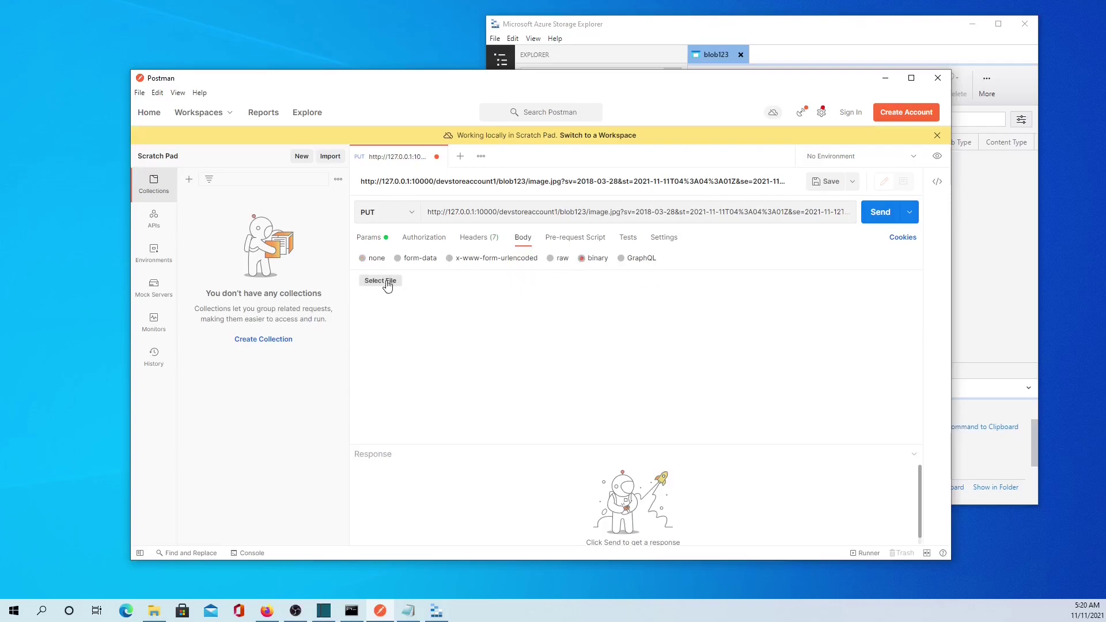
left_click(388, 286)
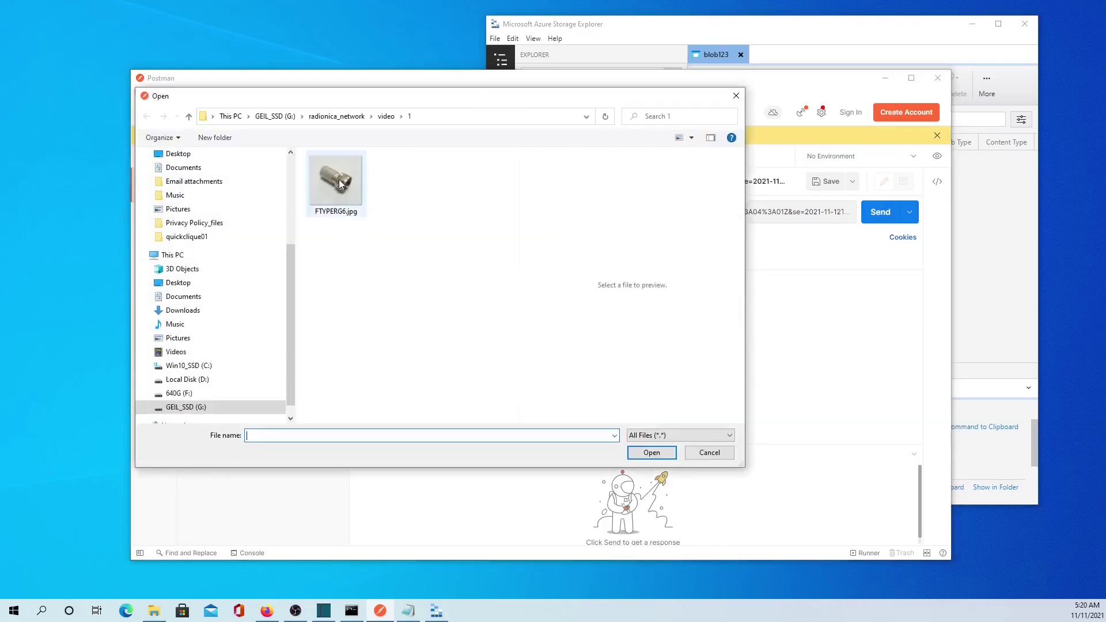
double_click(341, 183)
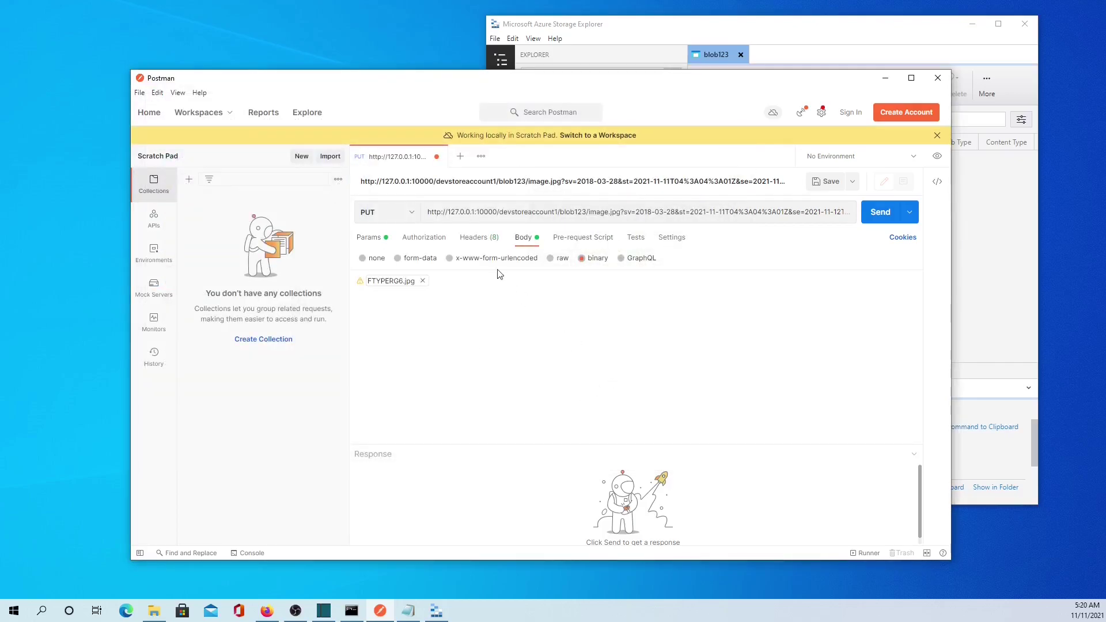
left_click(473, 242)
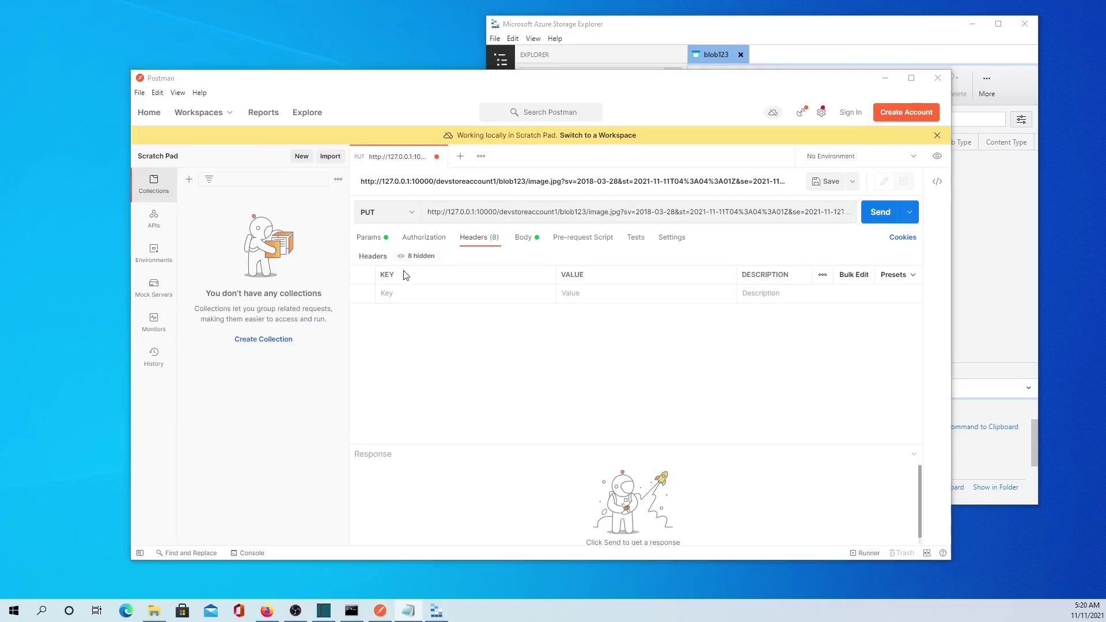
- Add the header x-ms-blob-type with value BlockBlob
left_click(405, 293)
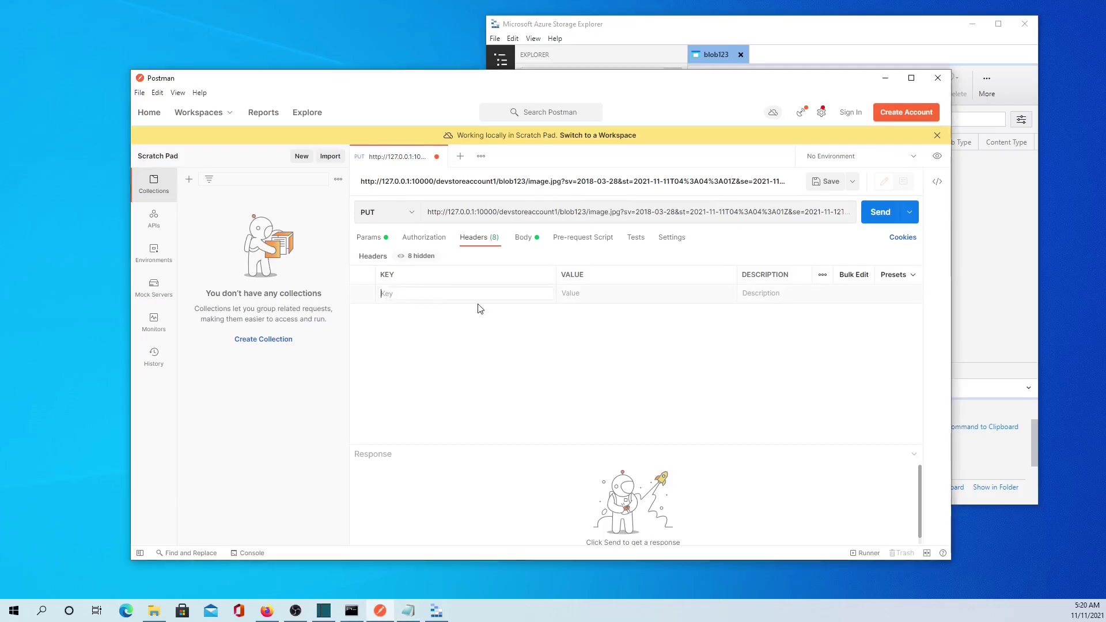
type("x-ms-blob-type")
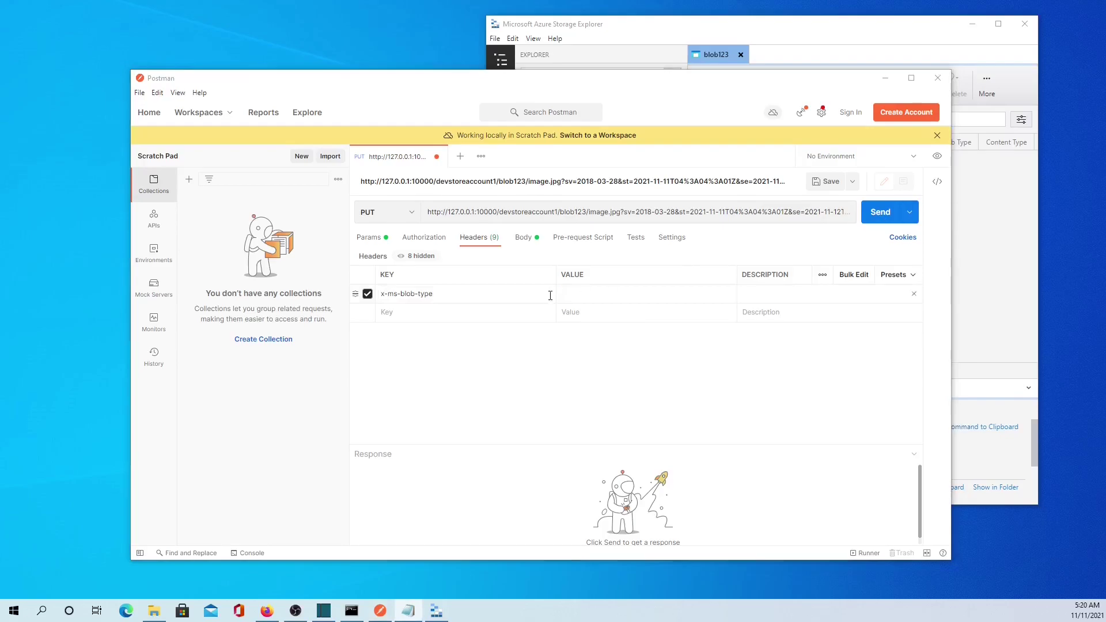
left_click(564, 312)
left_click(566, 292)
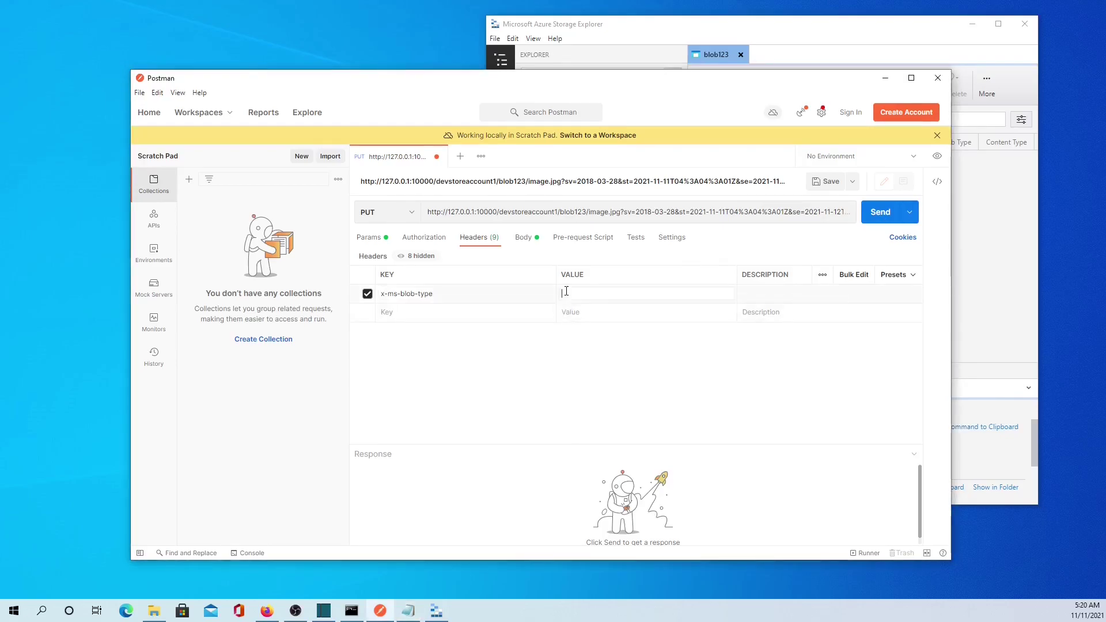
type("BlockBlob")
- Close the Shared Access Signature dialog in Storage Explorer and return to the Postman request
left_click(785, 26)
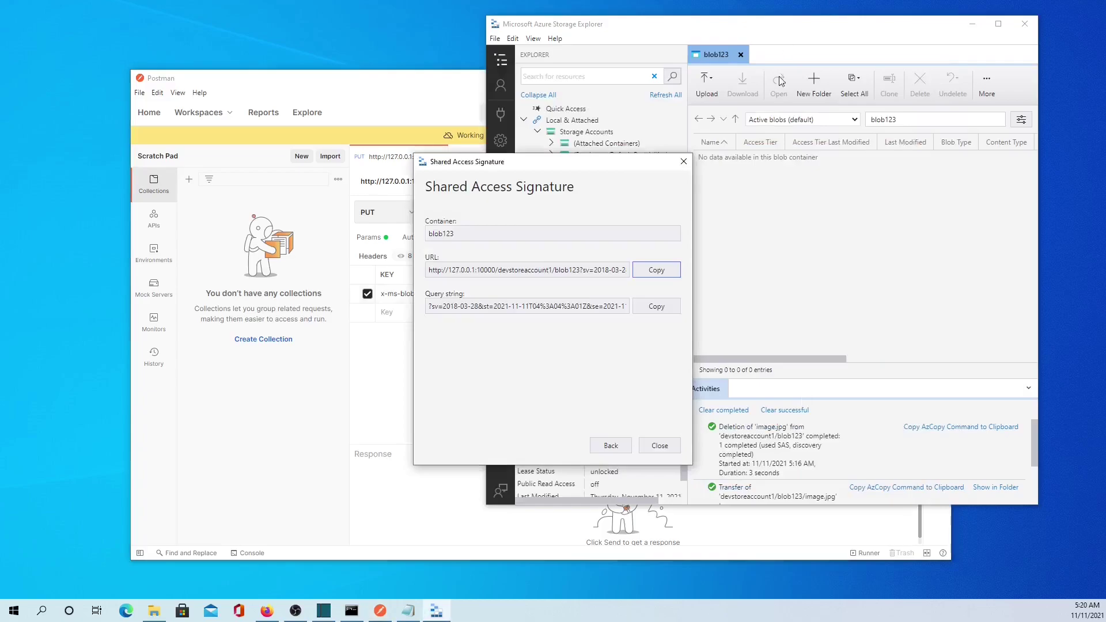
left_click(660, 446)
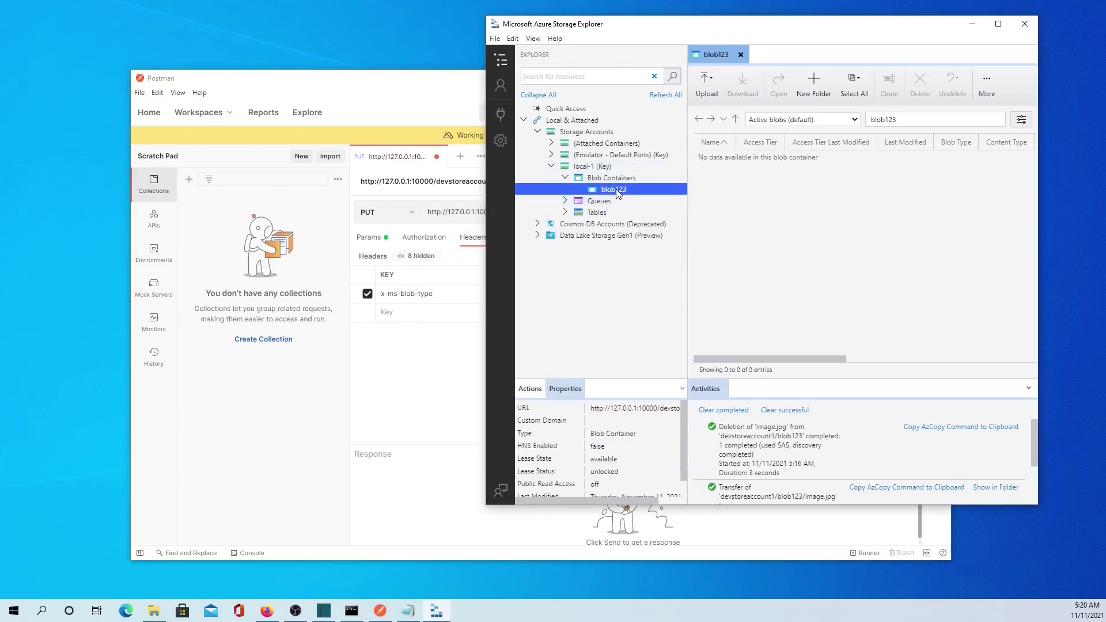
left_click(421, 86)
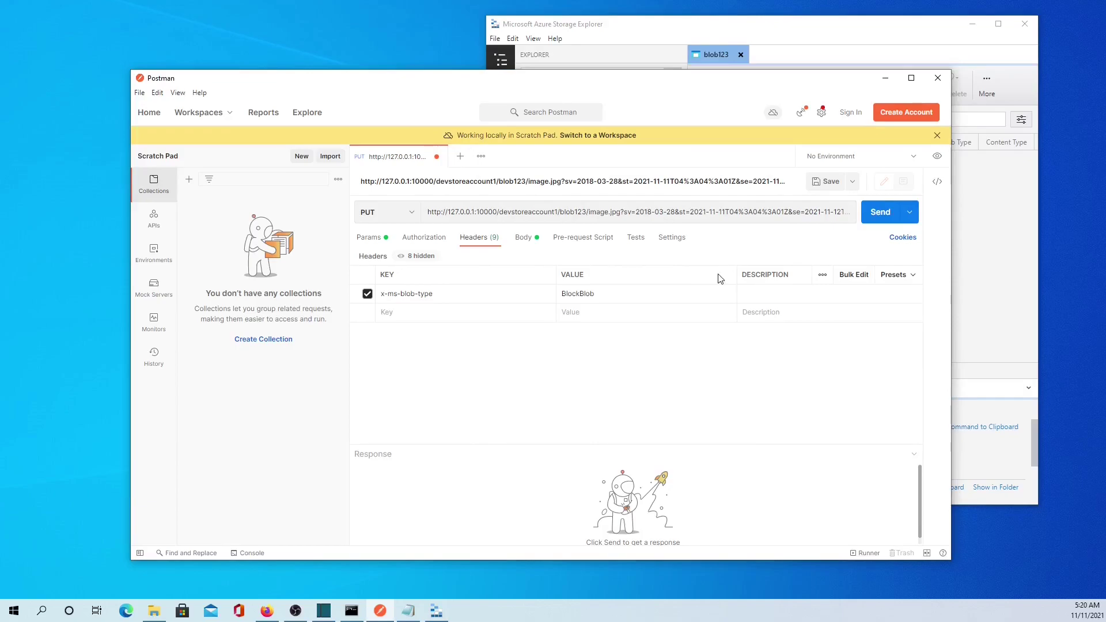
- Send the PUT upload, creating image.jpg in blob123 with a 201 Created response
left_click(880, 211)
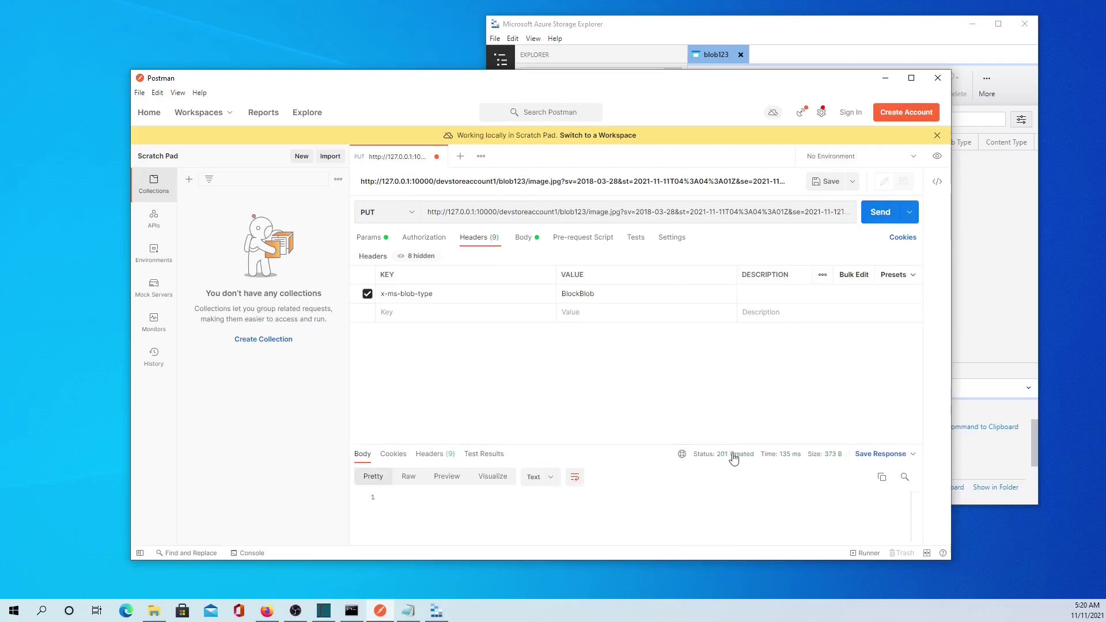
mouse_move(734, 453)
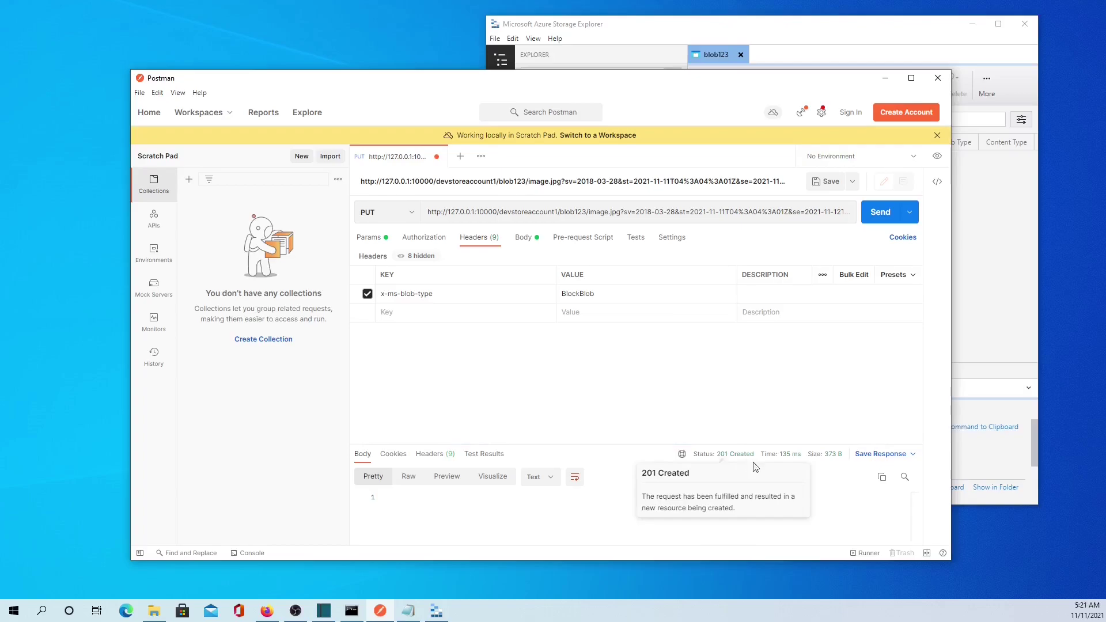
- Refresh local-1 and open blob123 to confirm helloworld.txt and image.jpg are listed
left_click(846, 26)
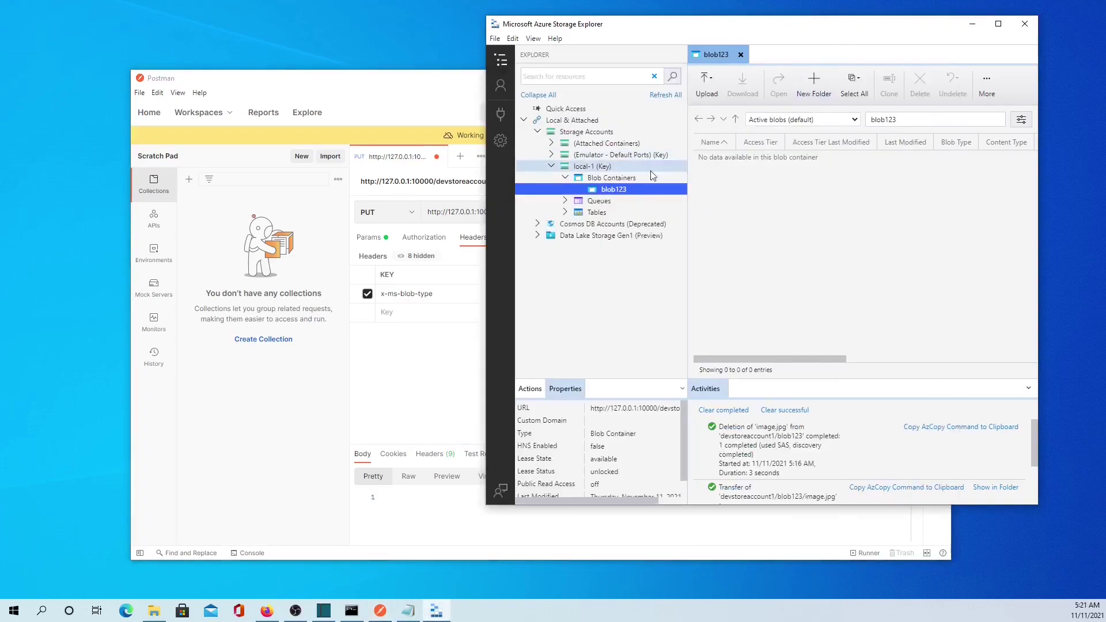
right_click(595, 171)
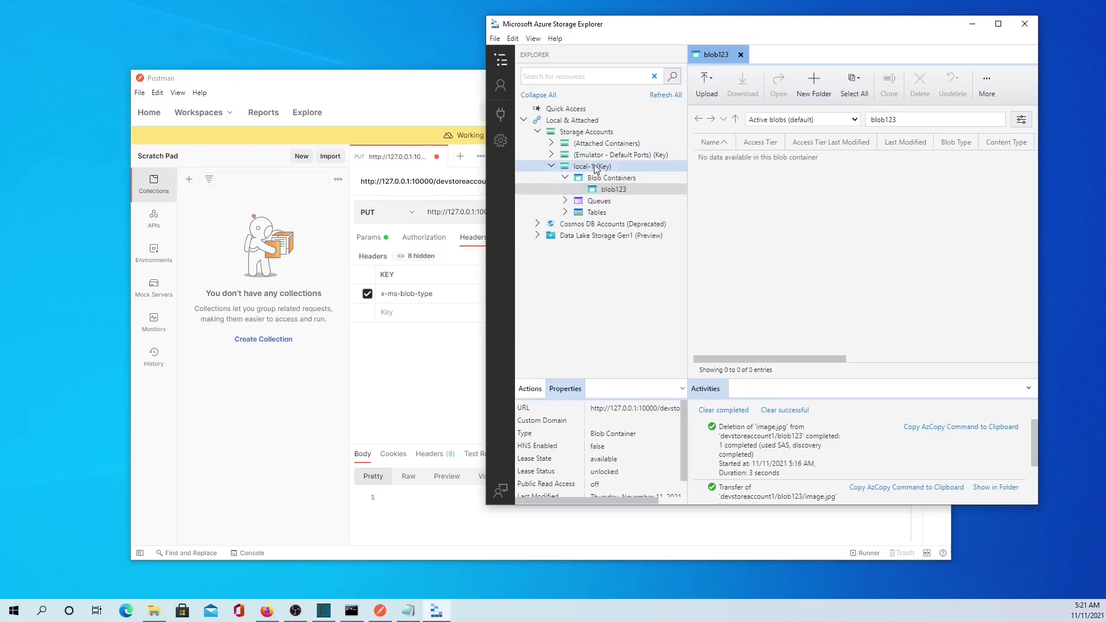
left_click(624, 216)
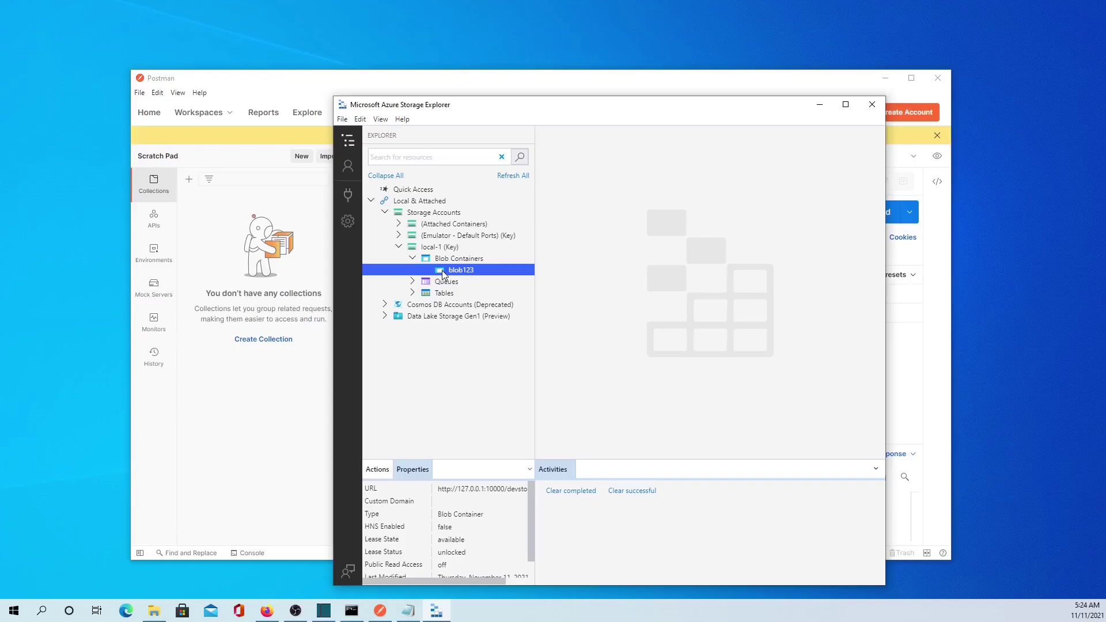
double_click(443, 271)
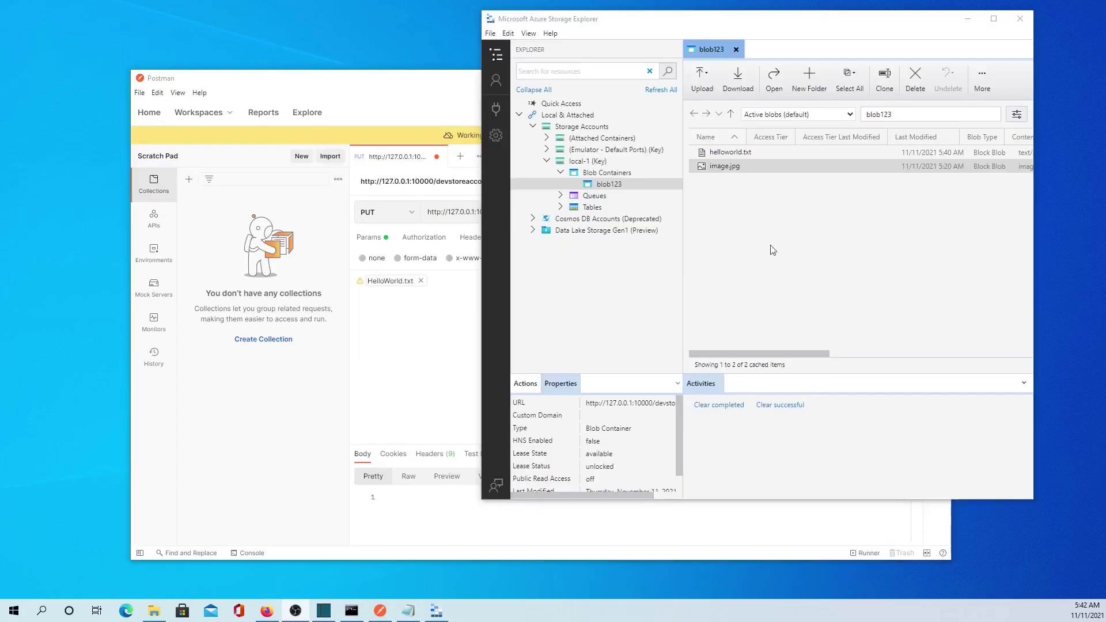
- Open helloworld.txt, confirm it reads "Downloading Blobs.", and close the viewer
left_click(730, 155)
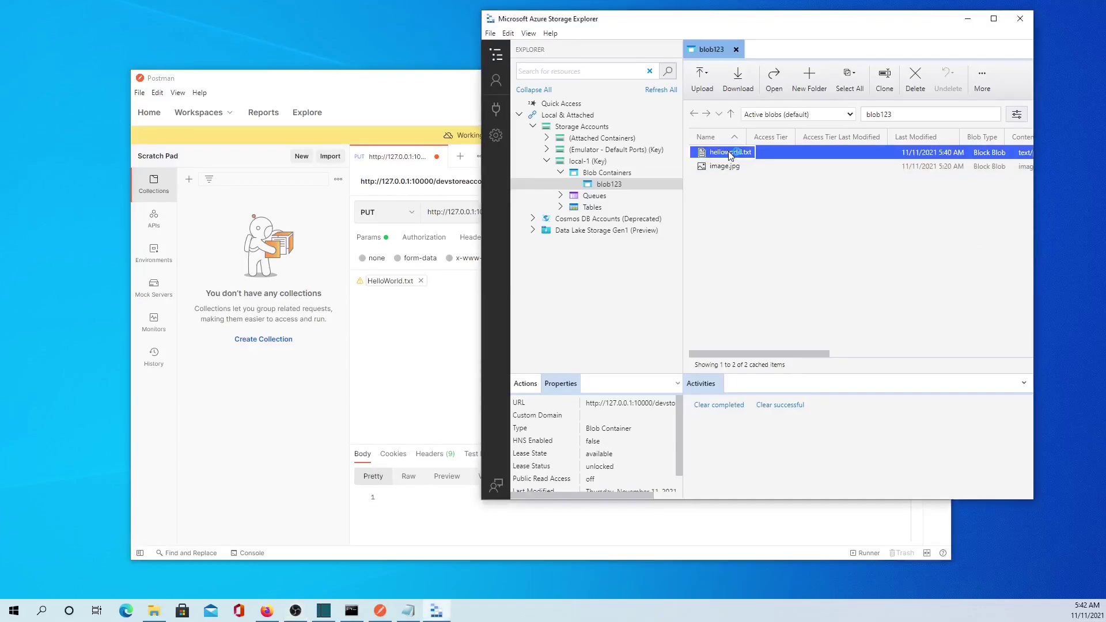
double_click(730, 155)
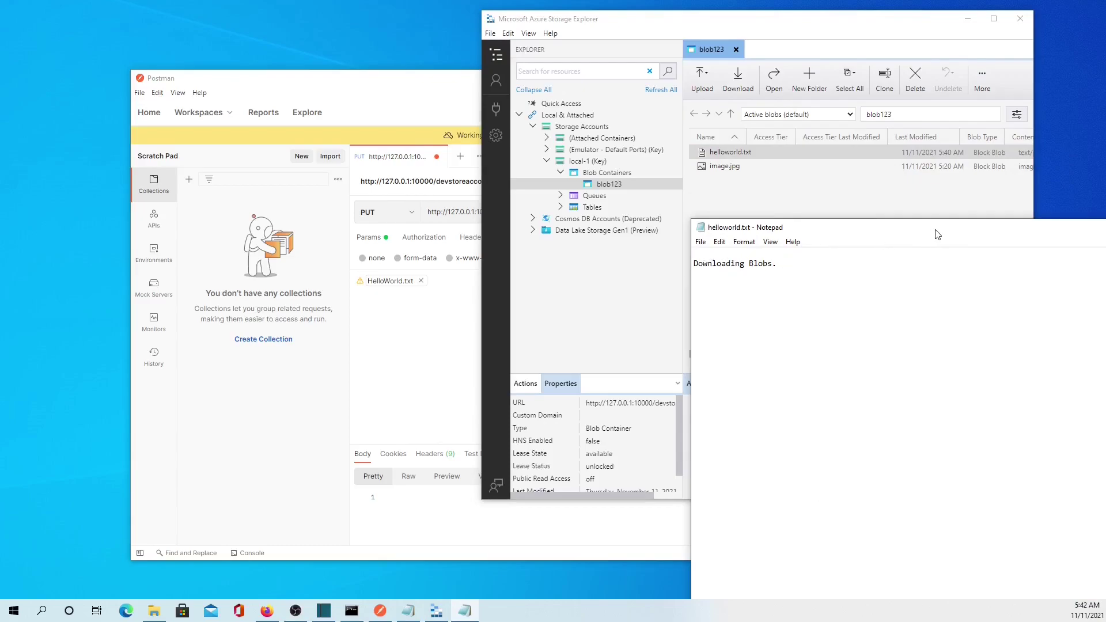
left_click_drag(938, 234, 564, 207)
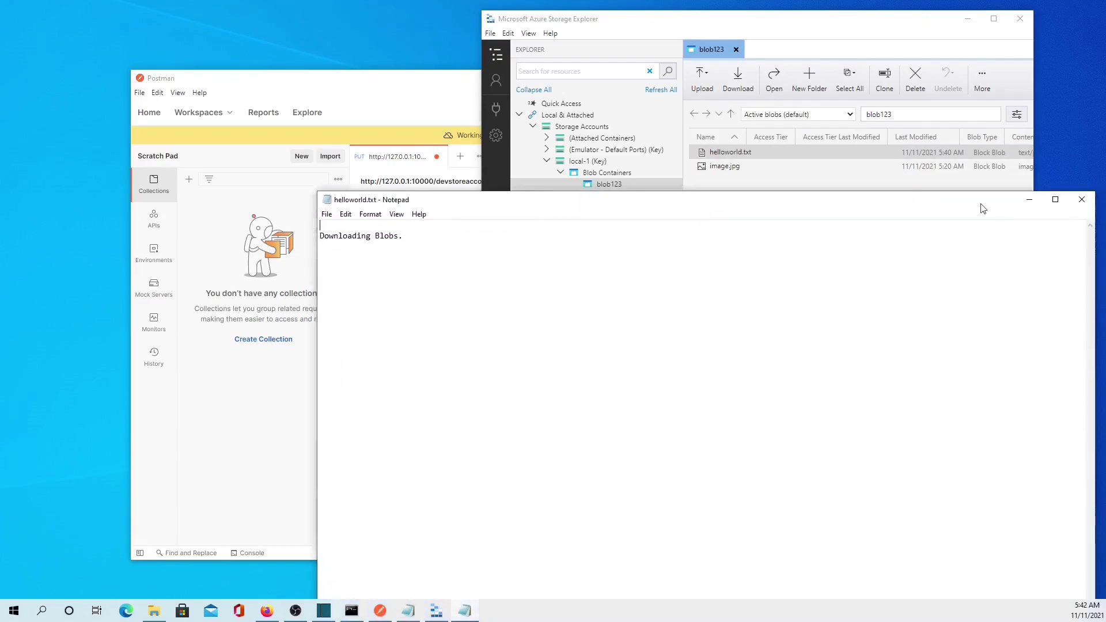
left_click(1087, 201)
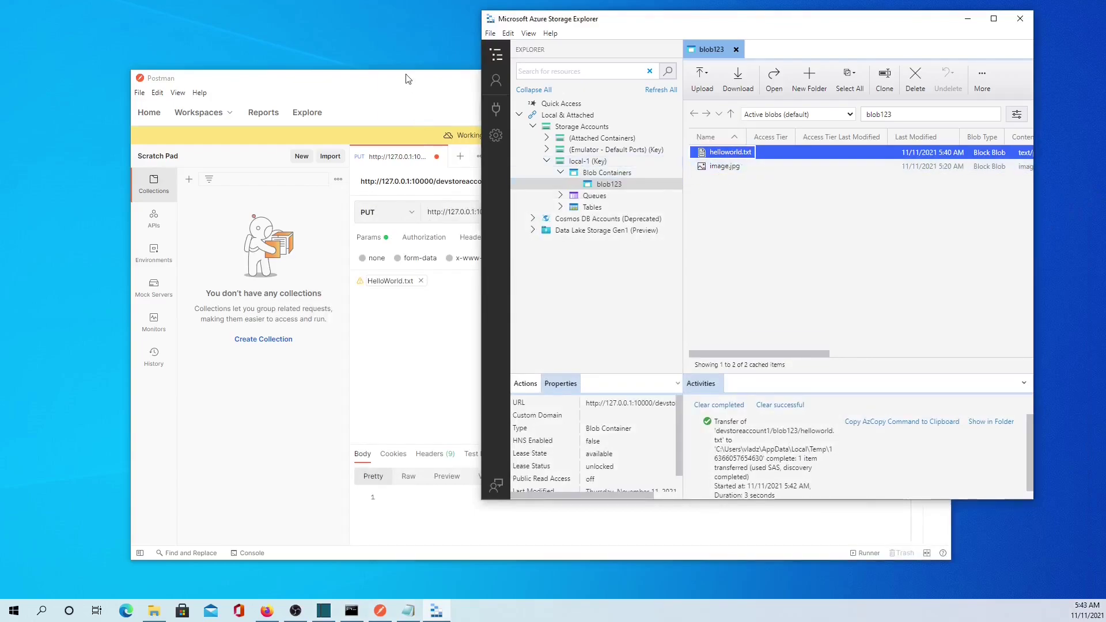
- Create a read-only shared access signature URL for helloworld.txt and return to Postman
right_click(739, 155)
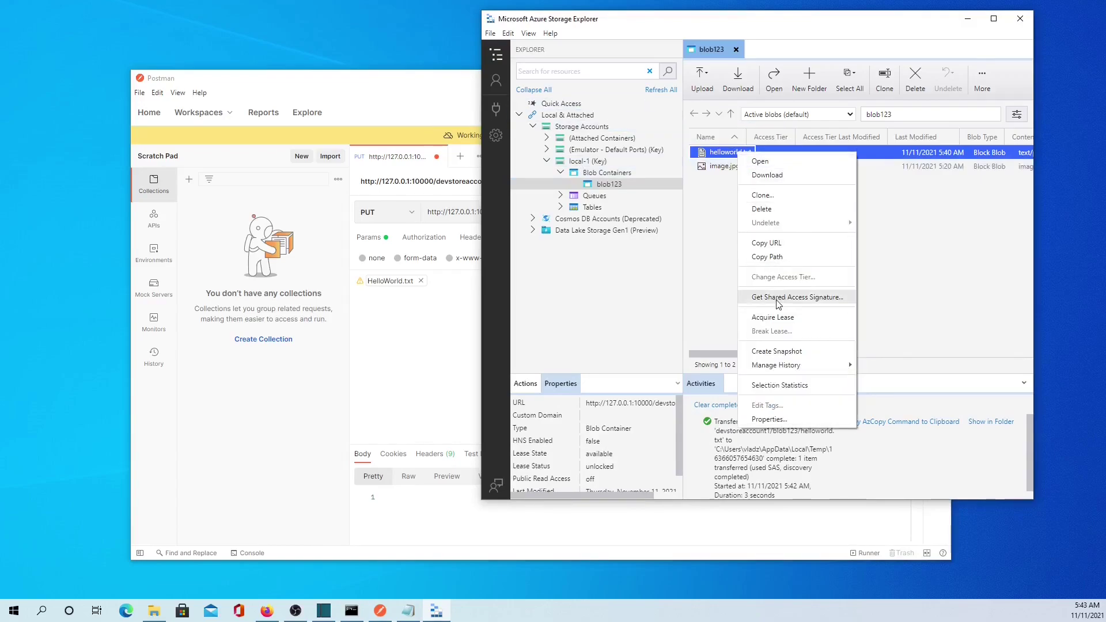
left_click(802, 299)
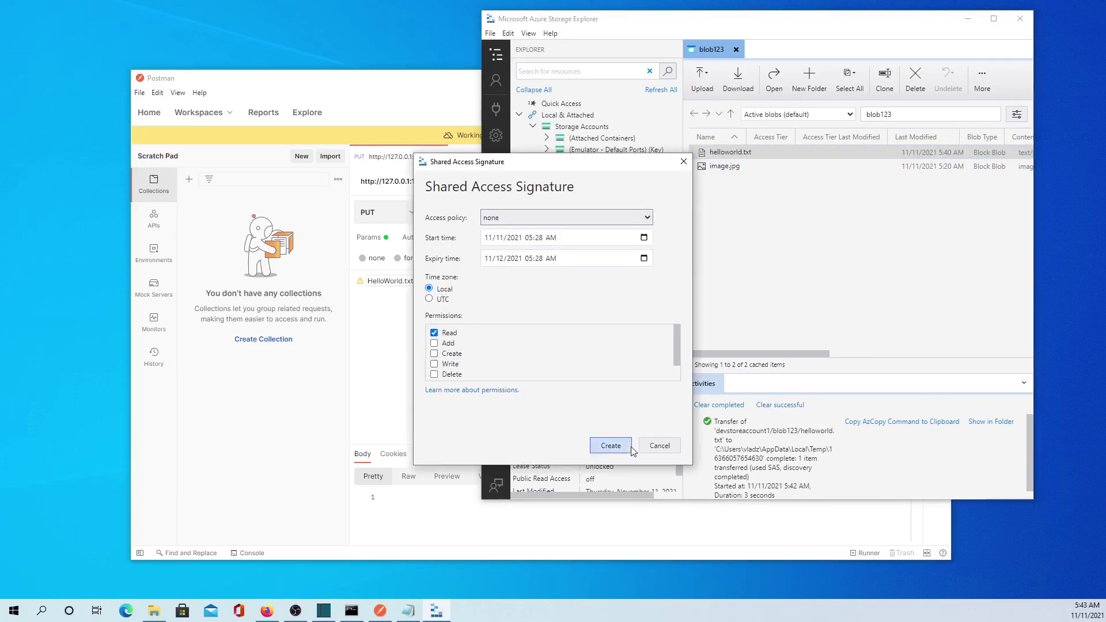
left_click(611, 447)
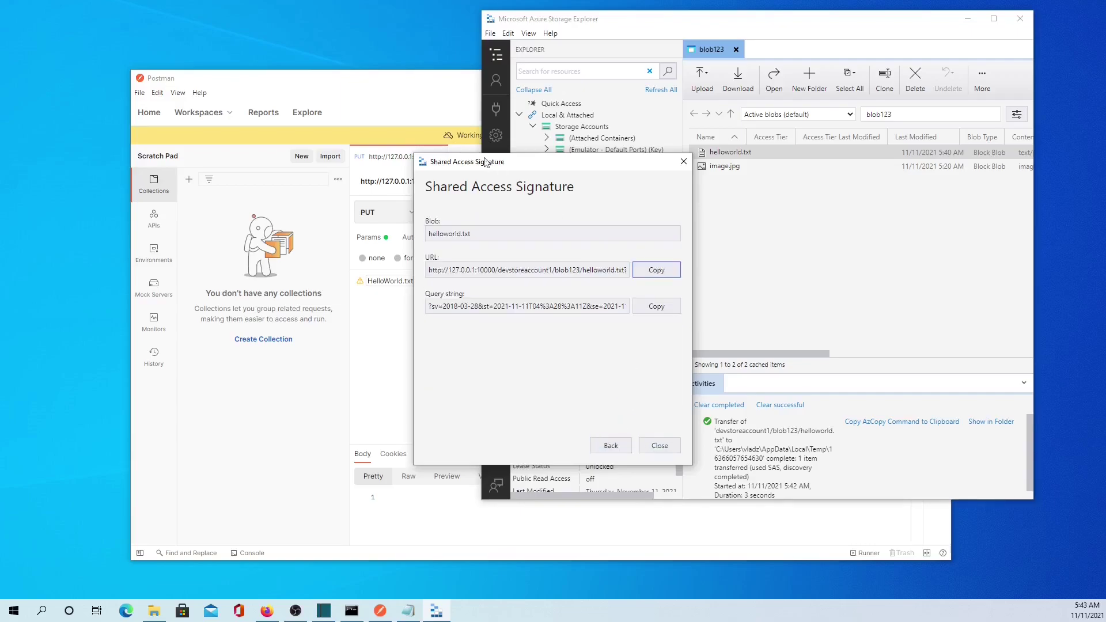
left_click(436, 82)
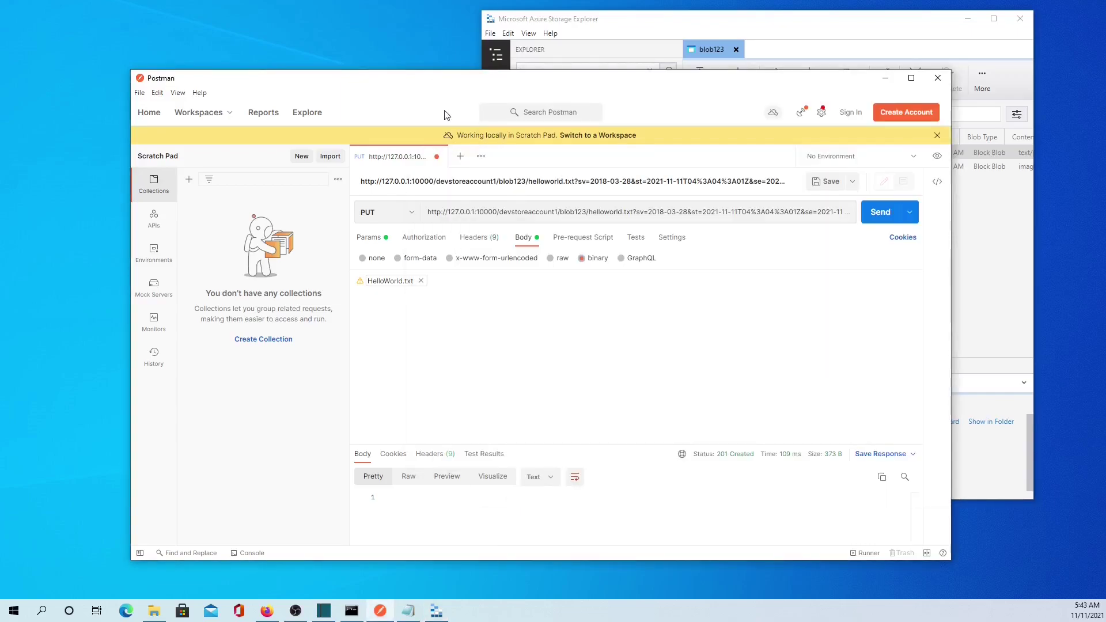
- Start a new GET request and paste the helloworld.txt SAS URL as its address
left_click(447, 212)
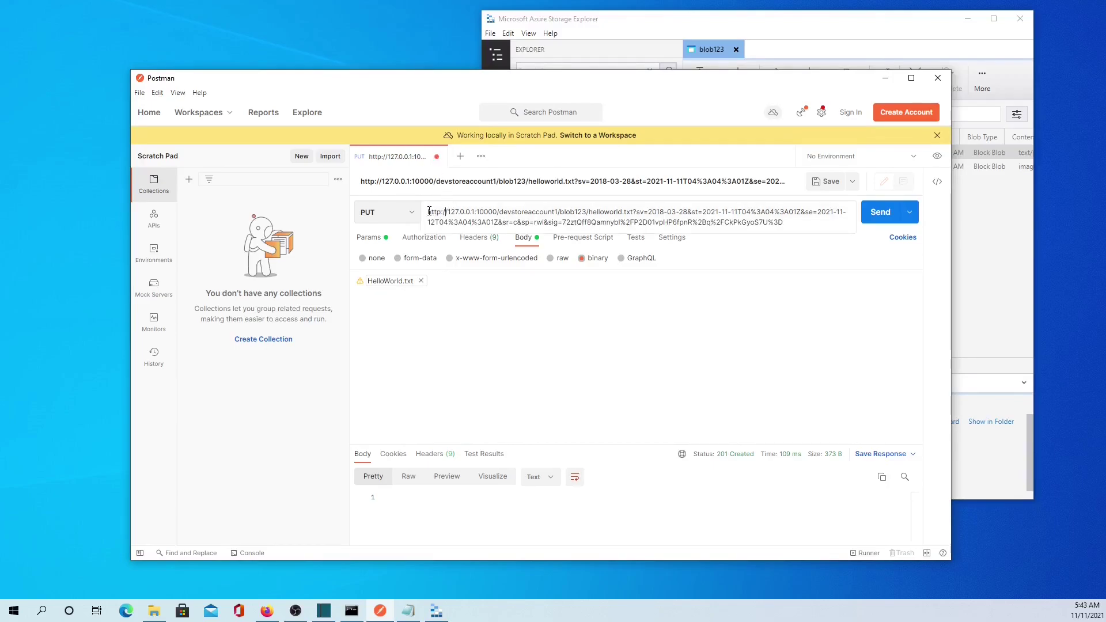
left_click(460, 156)
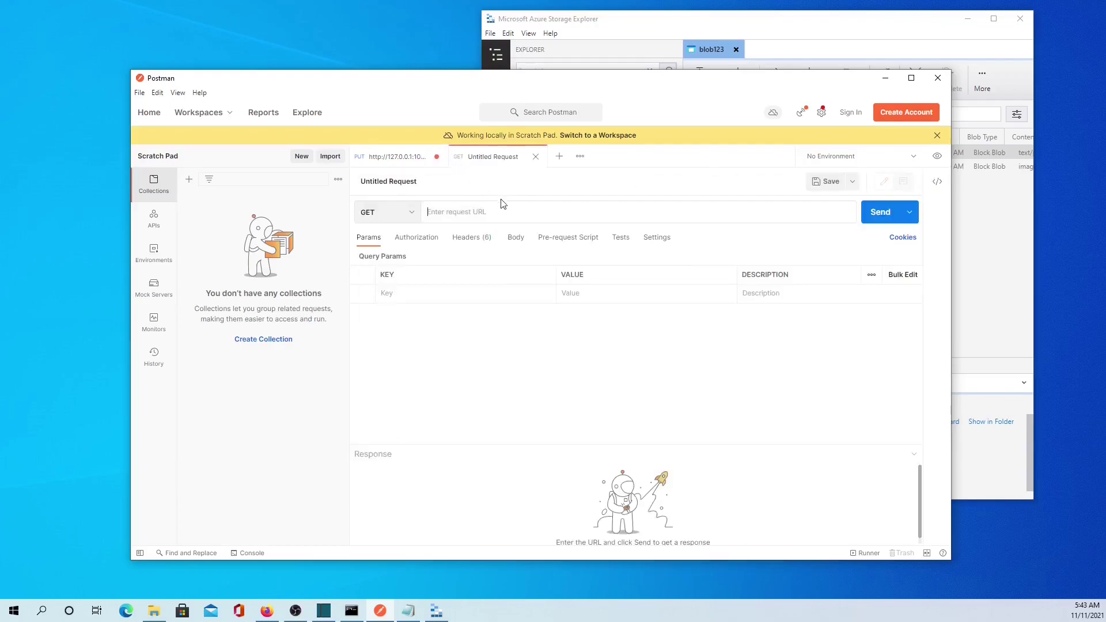
right_click(450, 210)
left_click(483, 278)
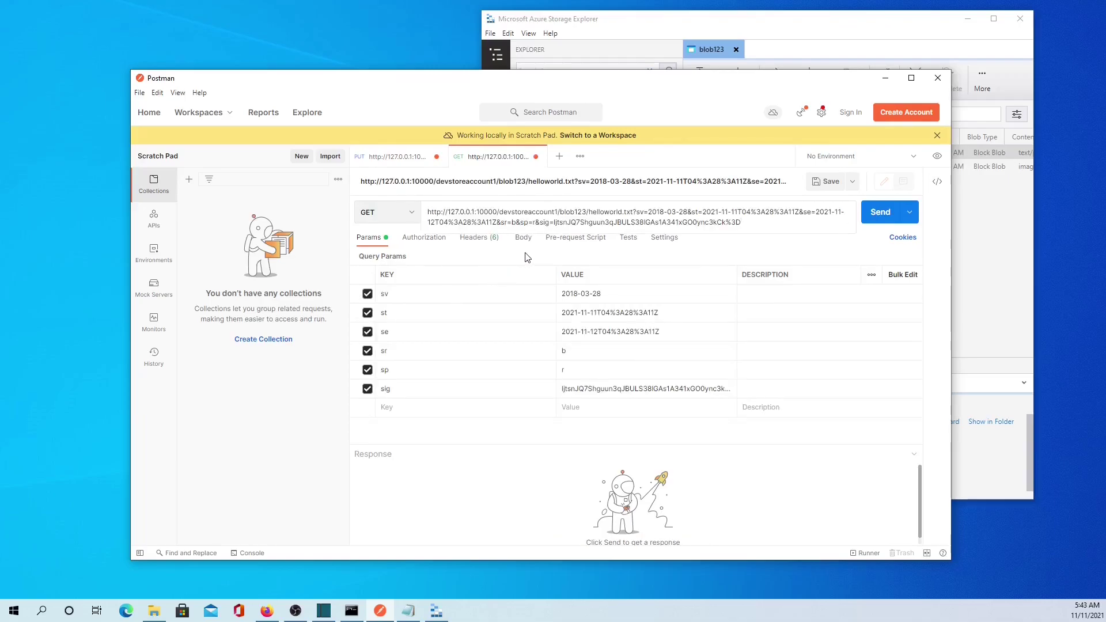
left_click(478, 240)
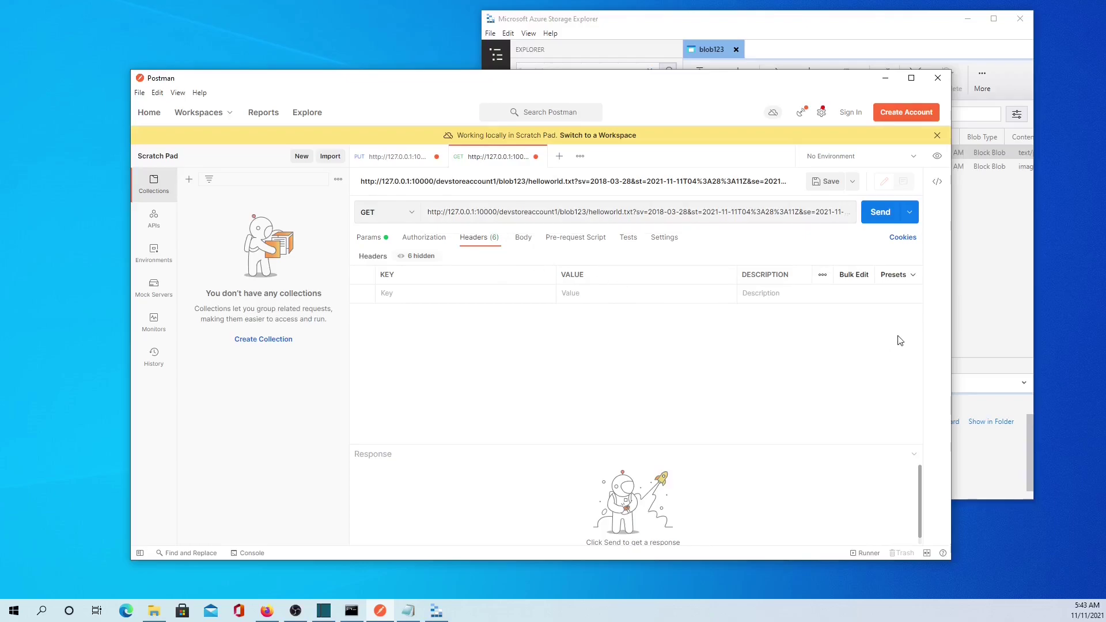
- Add header x-ms-blob-type: BlockBlob and send the GET, returning 200 OK with "Downloading Blobs."
left_click(410, 293)
key("ctrl+v")
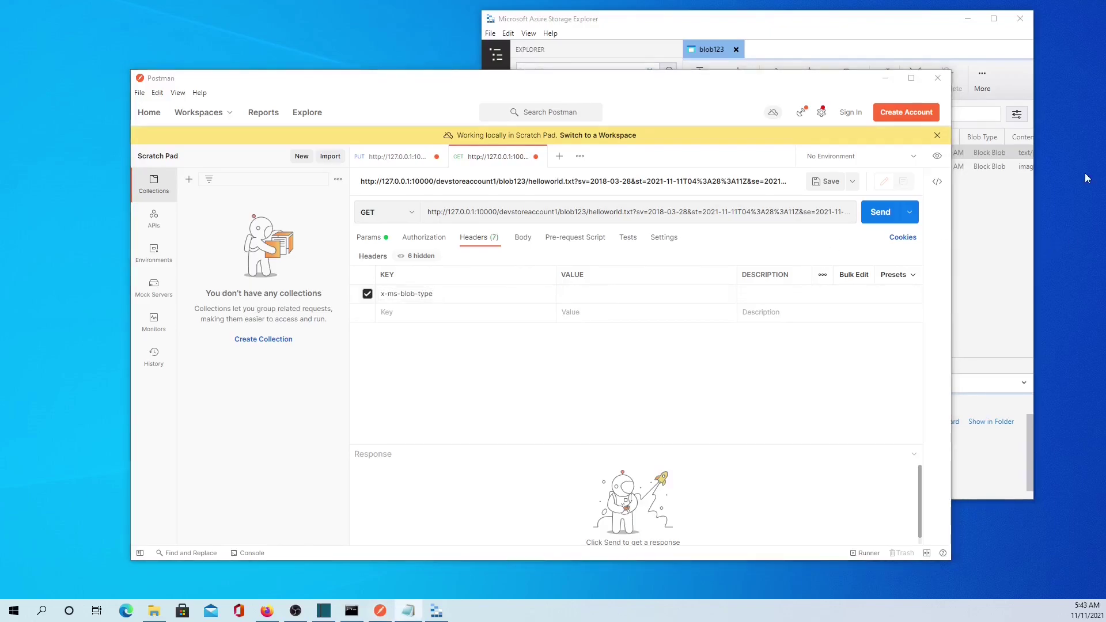
left_click(572, 294)
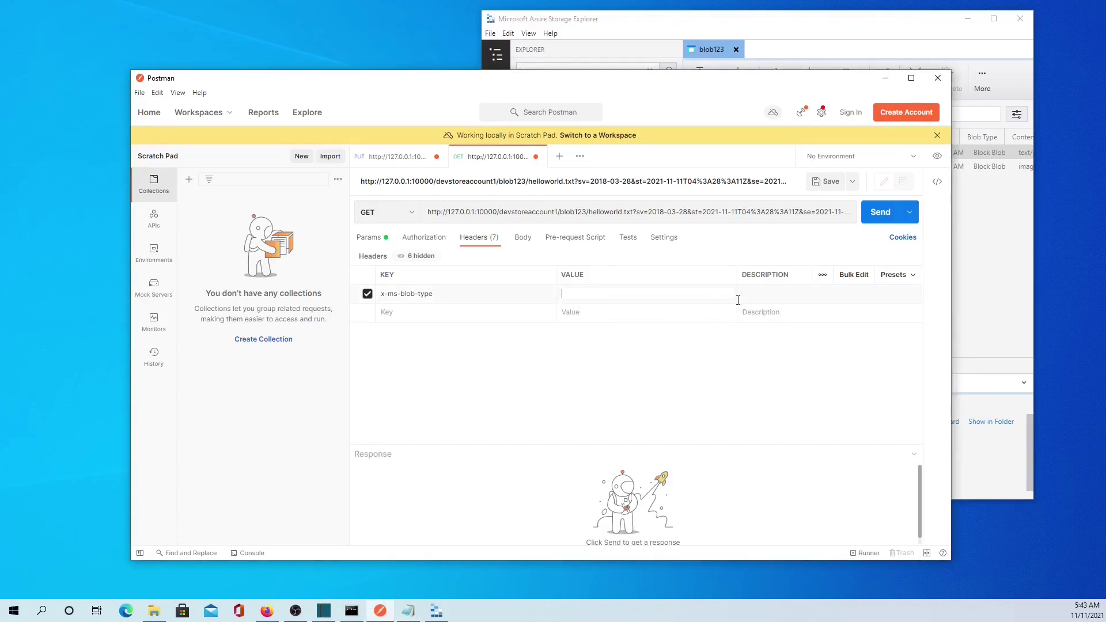
key("ctrl+v")
left_click(520, 239)
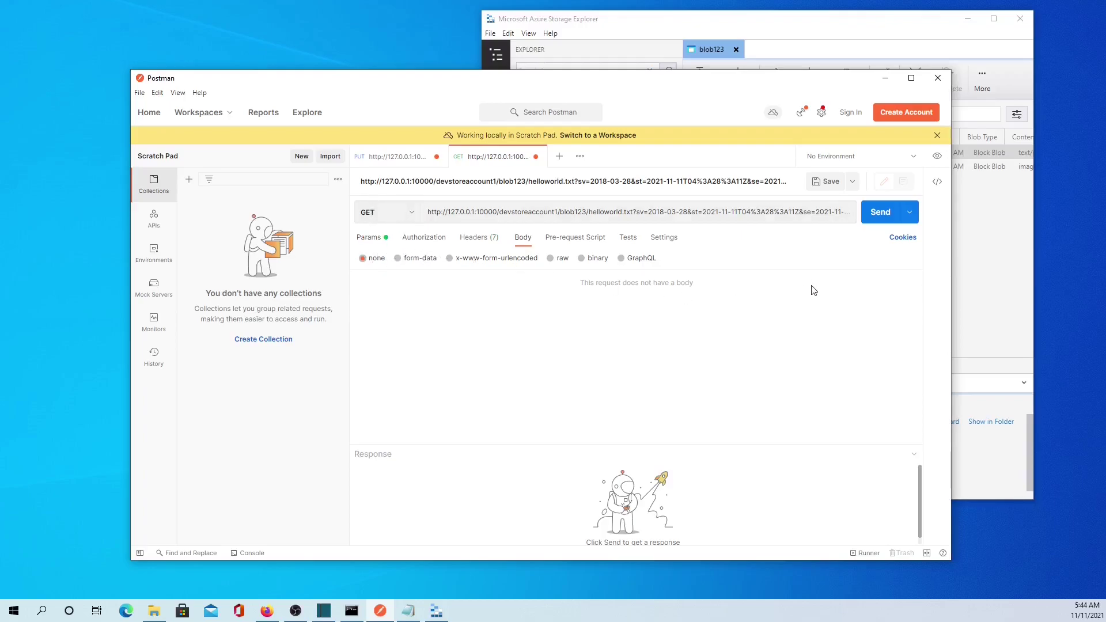
left_click(874, 212)
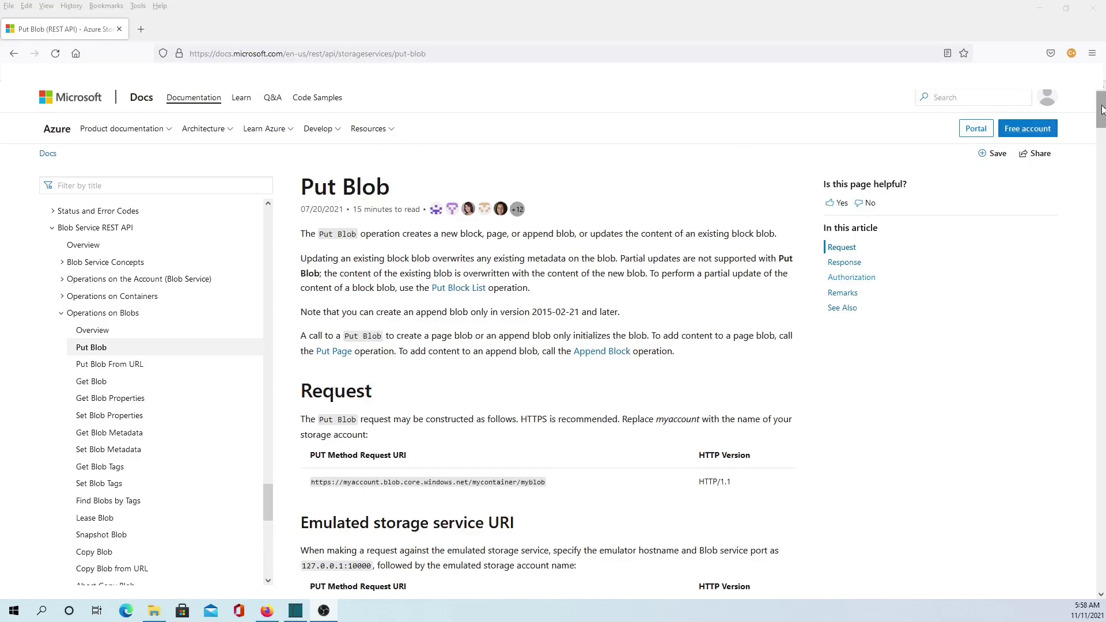
left_click_drag(1103, 108, 1103, 211)
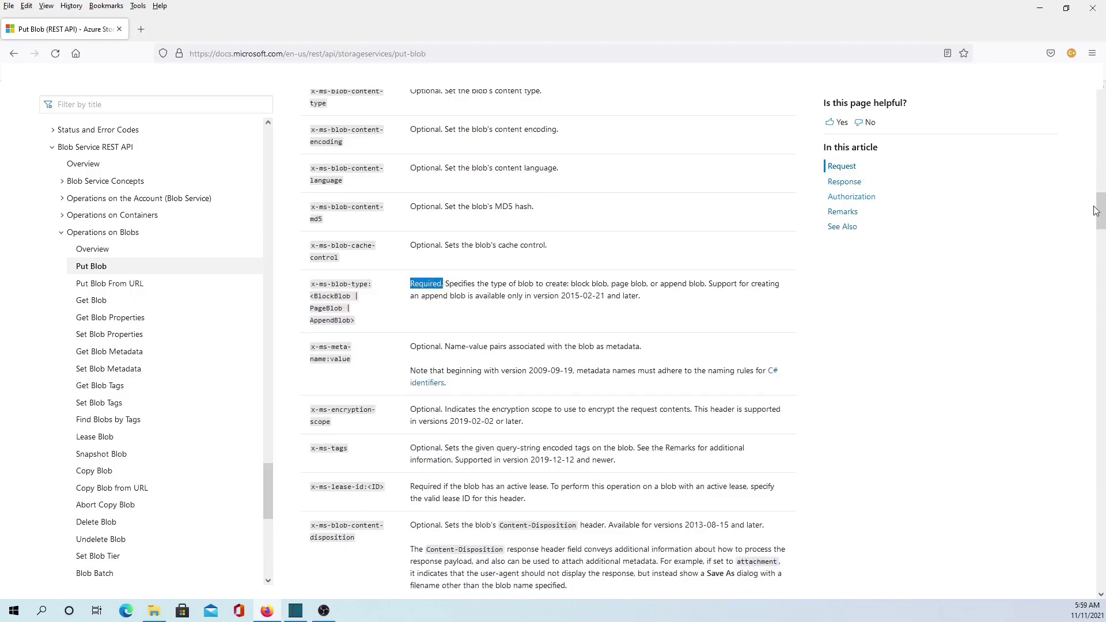
left_click_drag(1100, 216, 1098, 108)
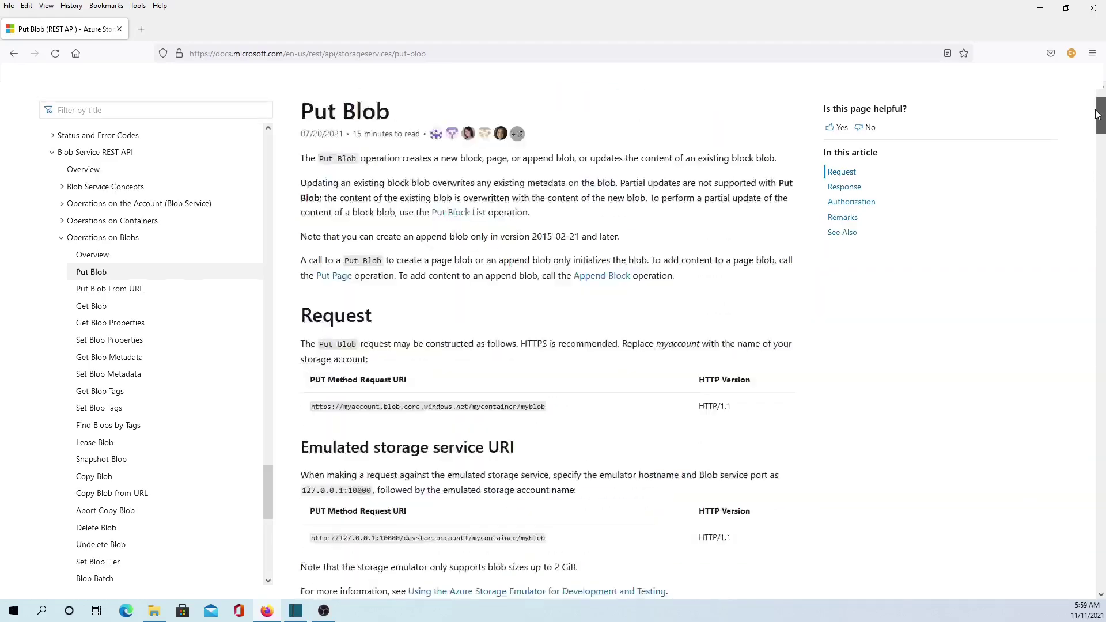